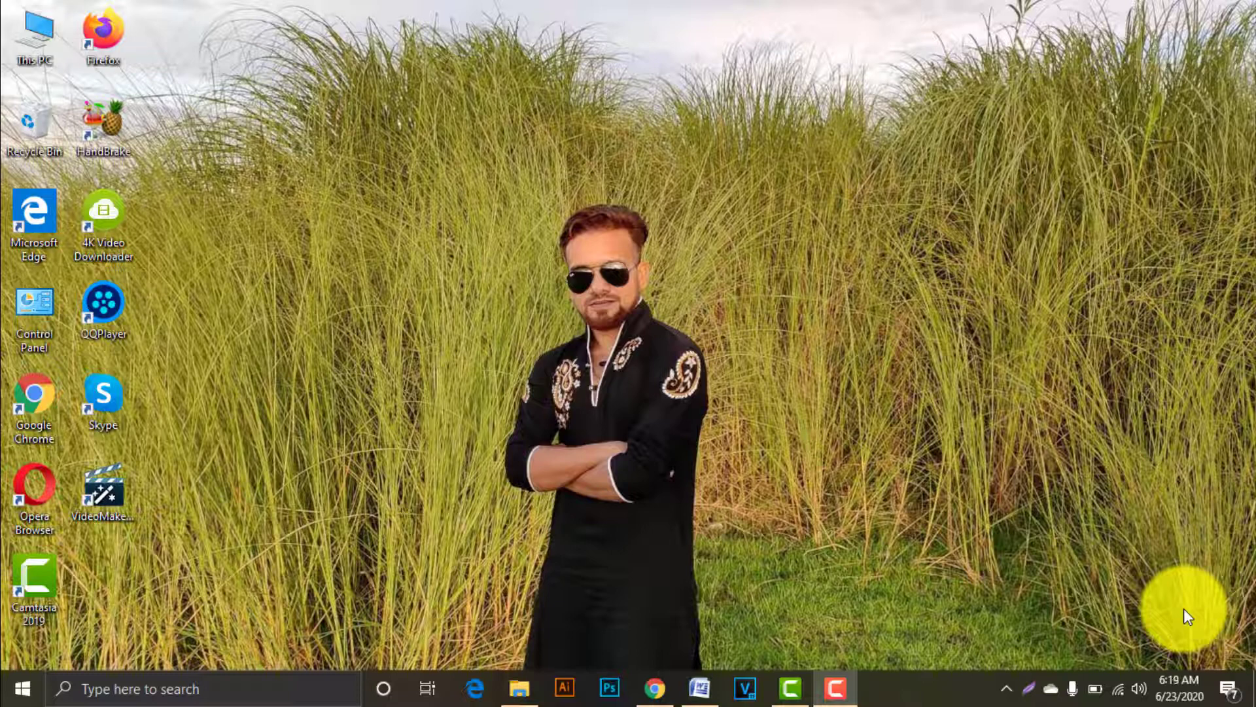
- Restore the Word document and highlight the < sign in the first red header
{"action": "left_click", "coordinate": [700, 687]}
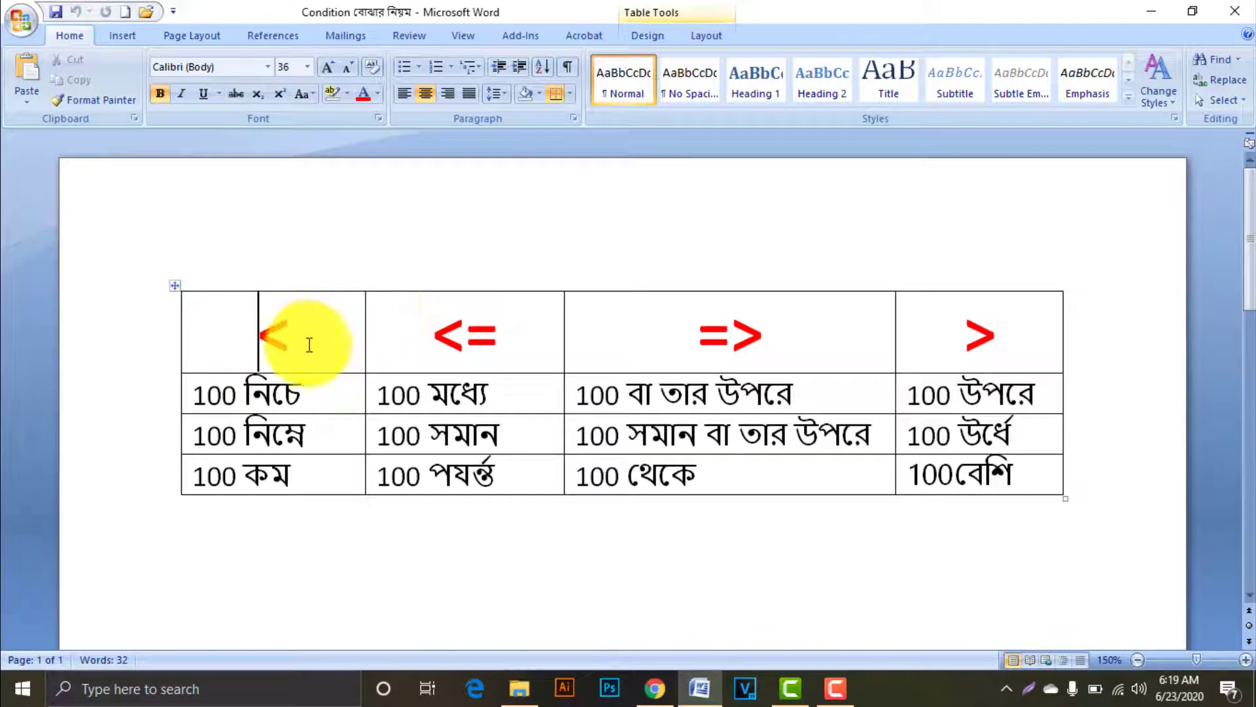
{"action": "left_click_drag", "start_coordinate": [252, 320], "coordinate": [297, 339]}
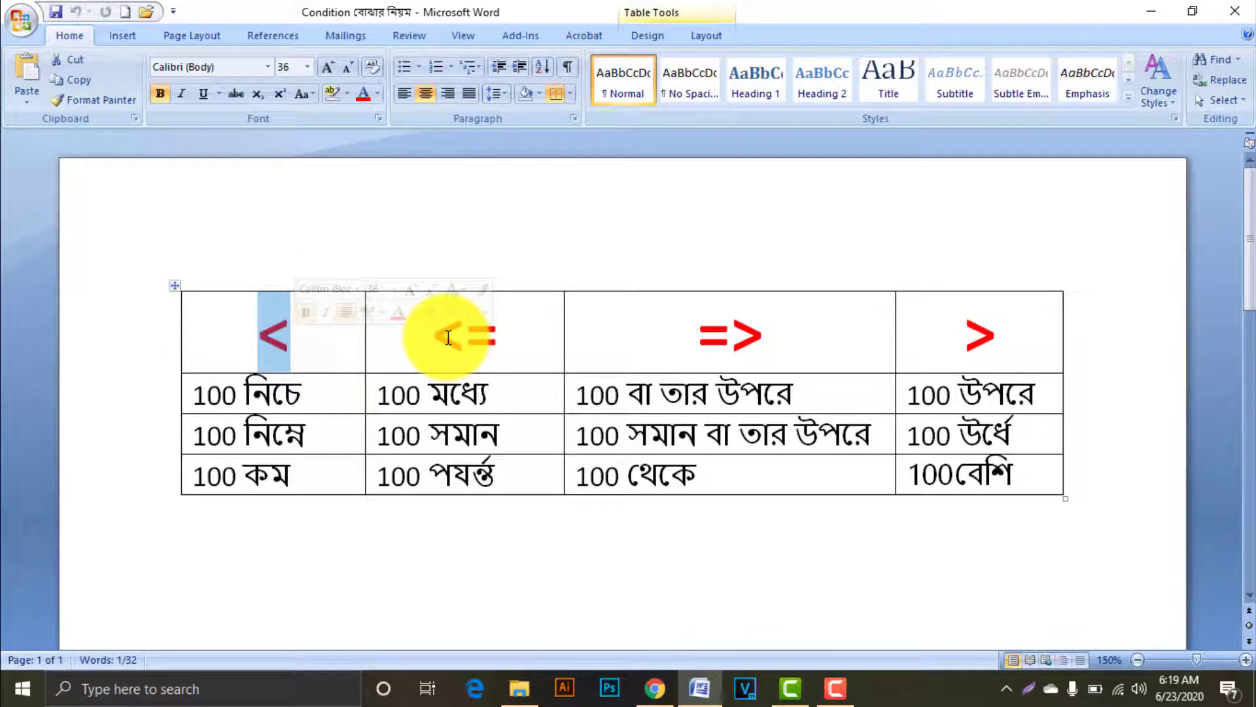
{"action": "left_click", "coordinate": [231, 330]}
{"action": "left_click_drag", "start_coordinate": [254, 327], "coordinate": [288, 335]}
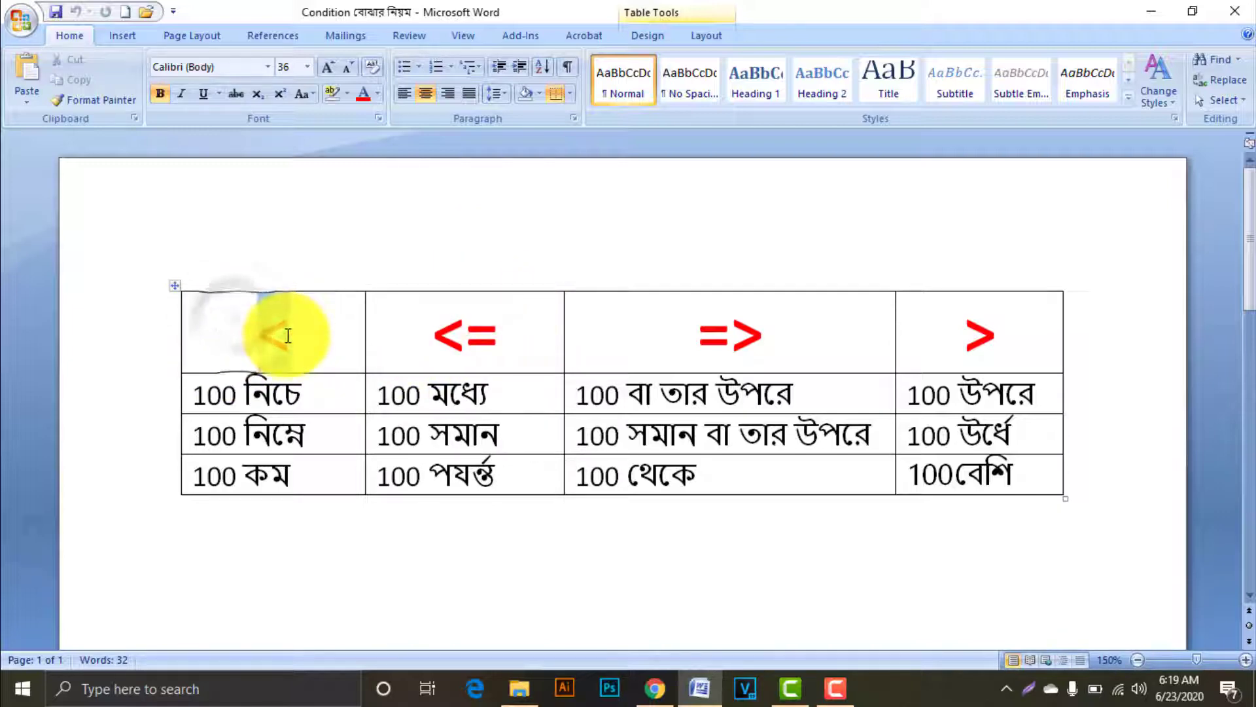
{"action": "left_click", "coordinate": [442, 339]}
- Highlight the <=, => and > headers in turn, then the < sign again
{"action": "left_click_drag", "start_coordinate": [442, 338], "coordinate": [498, 337]}
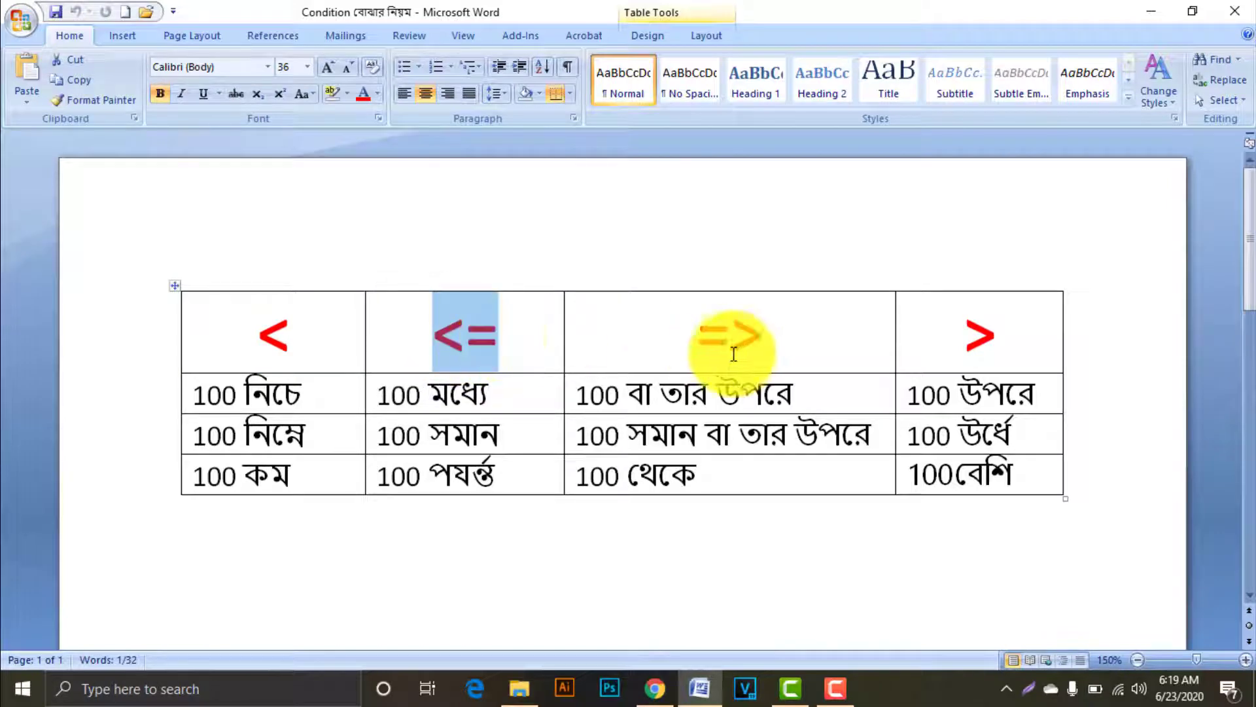
{"action": "left_click_drag", "start_coordinate": [699, 335], "coordinate": [764, 347]}
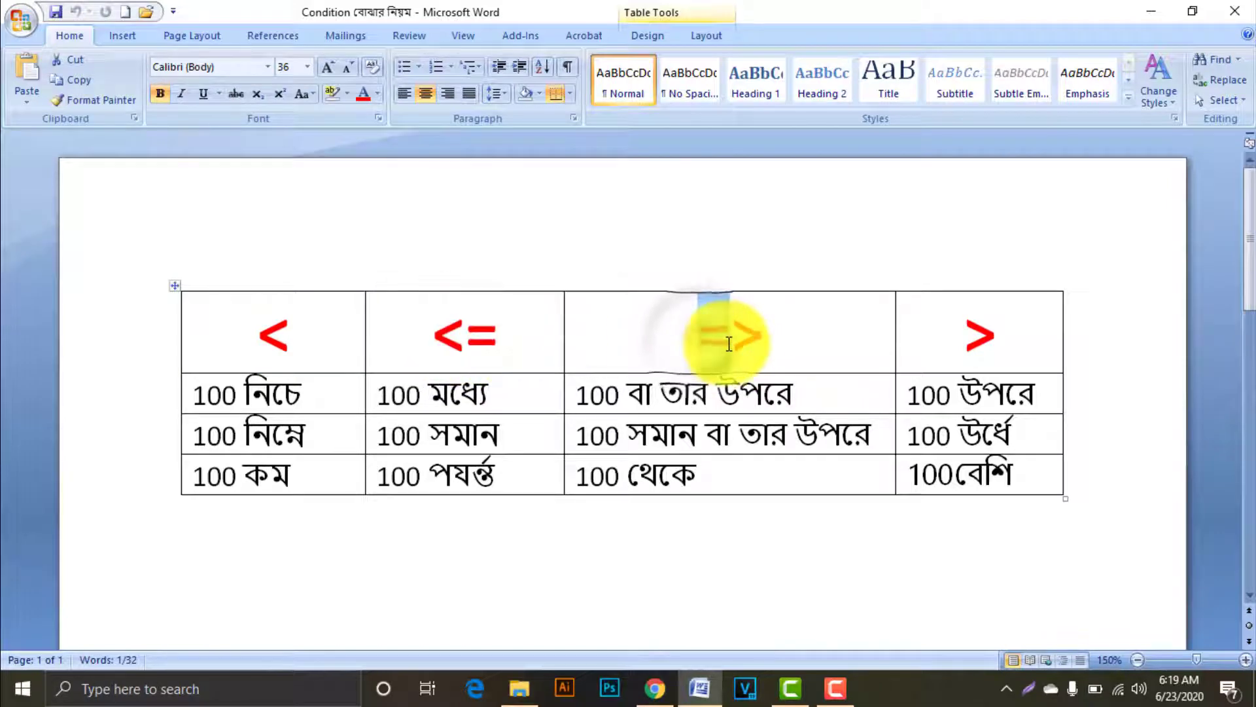
{"action": "left_click_drag", "start_coordinate": [964, 336], "coordinate": [1006, 338]}
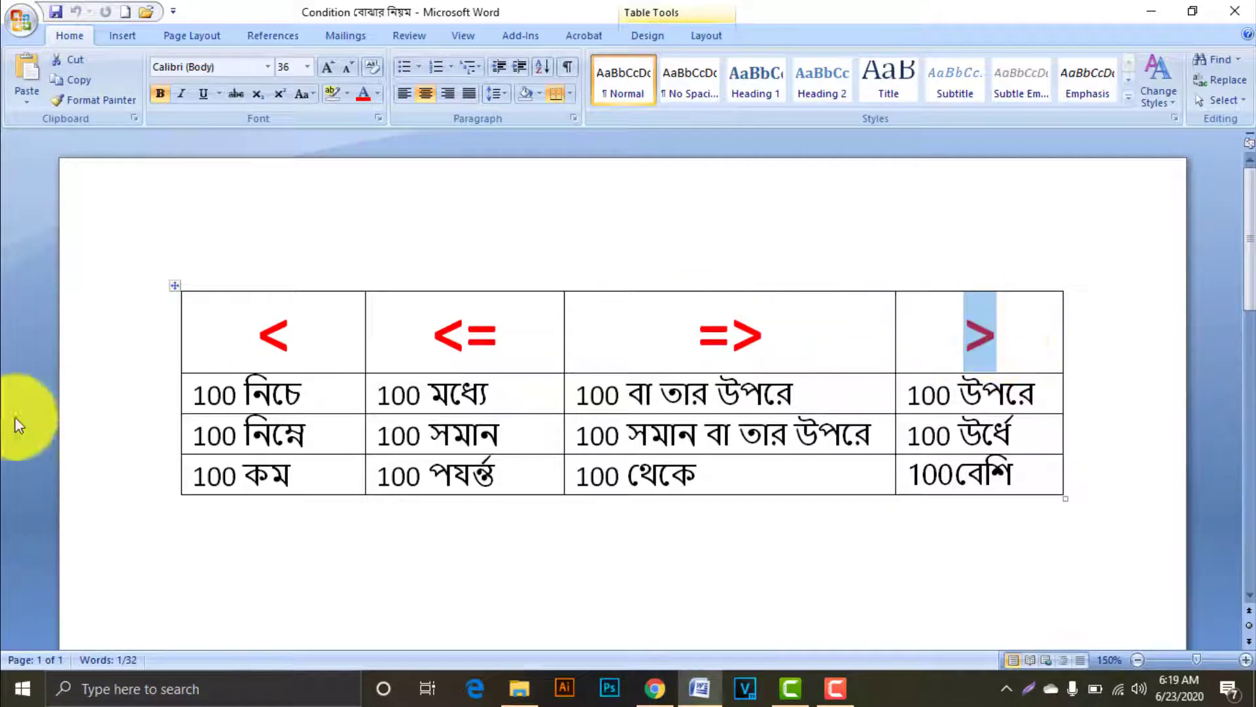
{"action": "left_click_drag", "start_coordinate": [252, 334], "coordinate": [291, 339]}
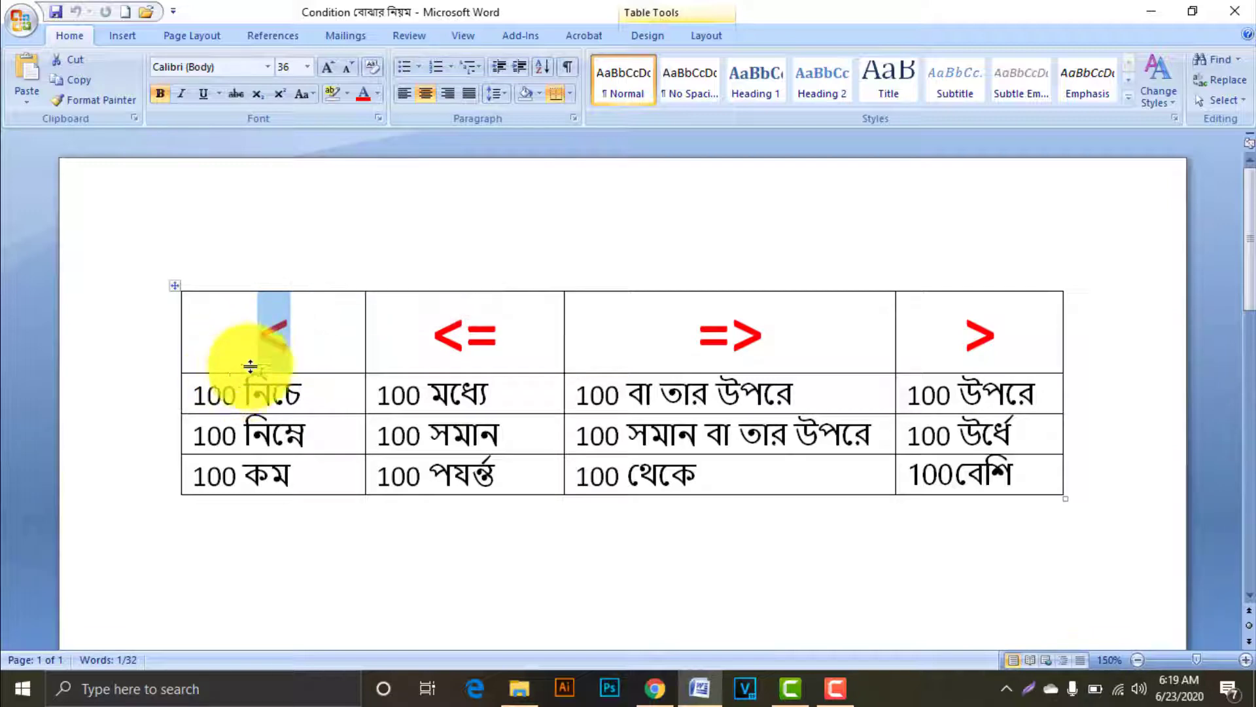
{"action": "left_click", "coordinate": [268, 339]}
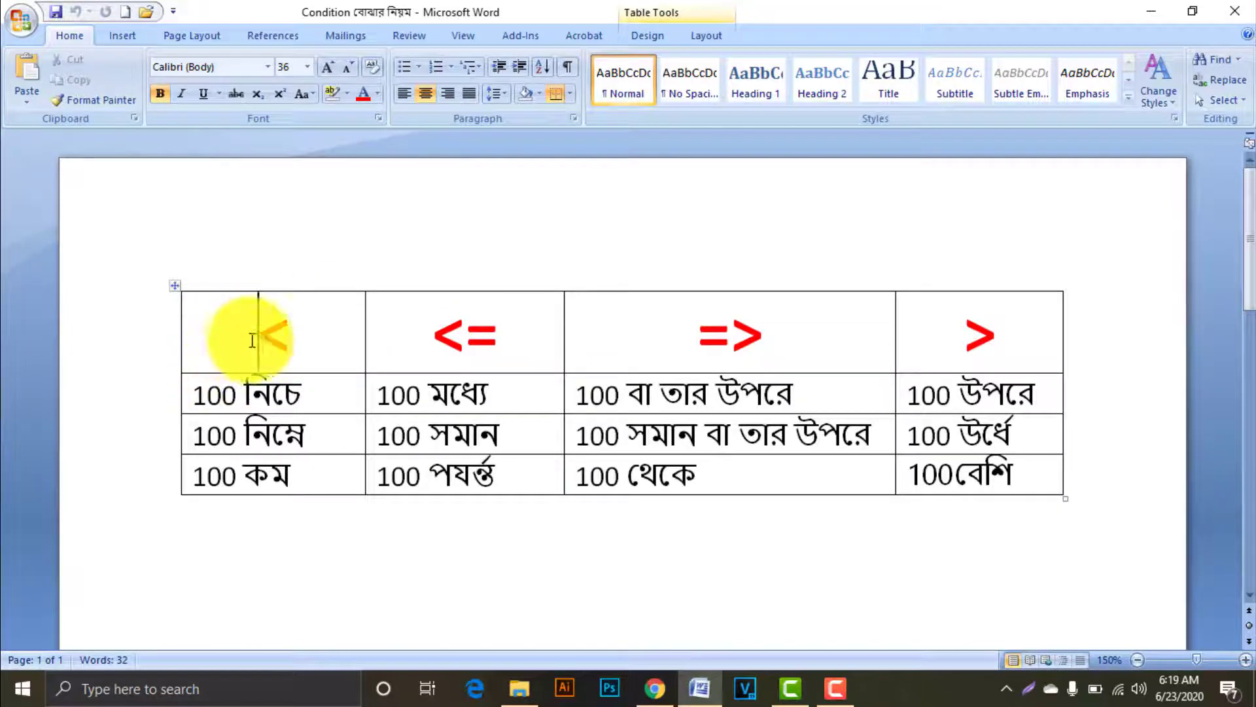
{"action": "left_click_drag", "start_coordinate": [261, 332], "coordinate": [287, 333]}
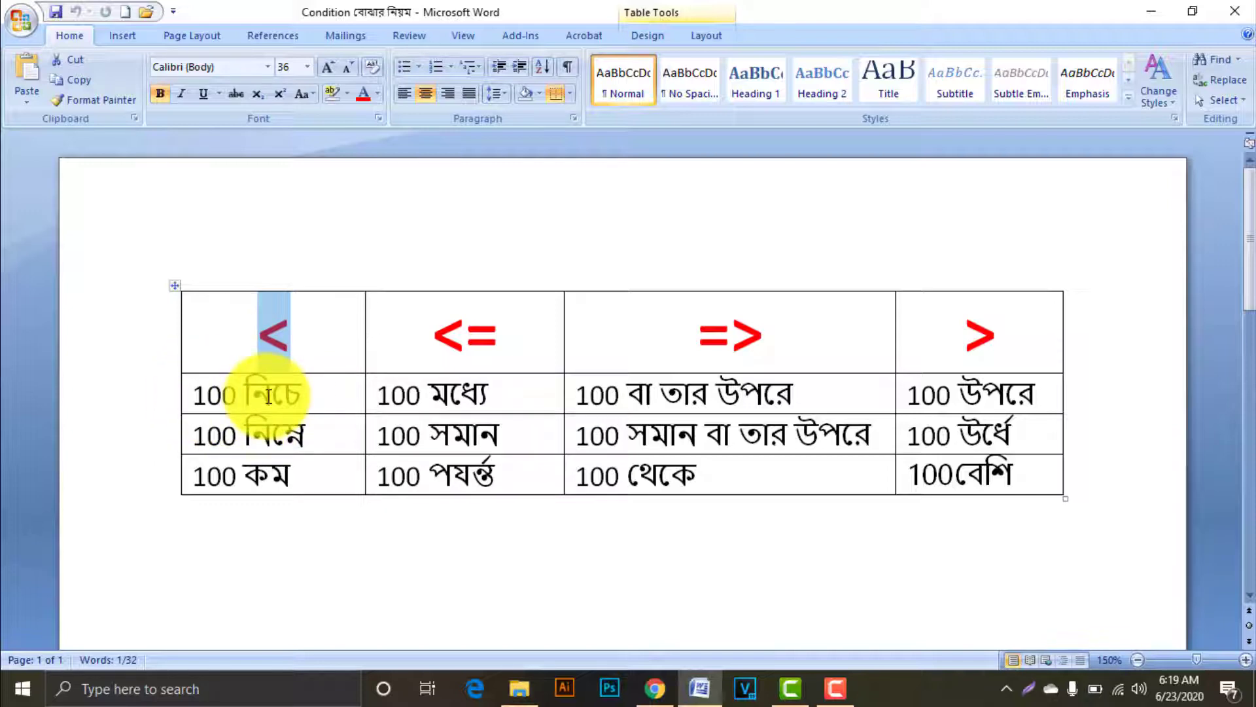
- Add 100 after and 80 before the < so the first header reads 80<100, then highlight the <
{"action": "left_click", "coordinate": [295, 337]}
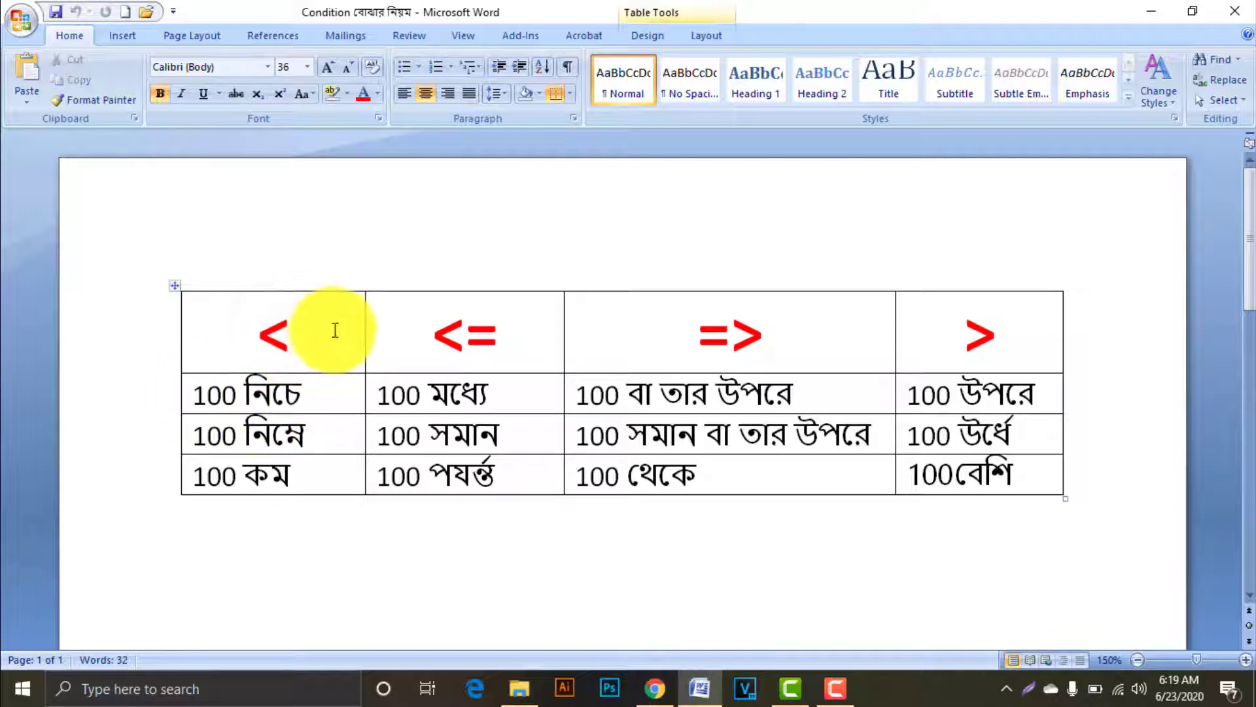
{"action": "type", "text": "100"}
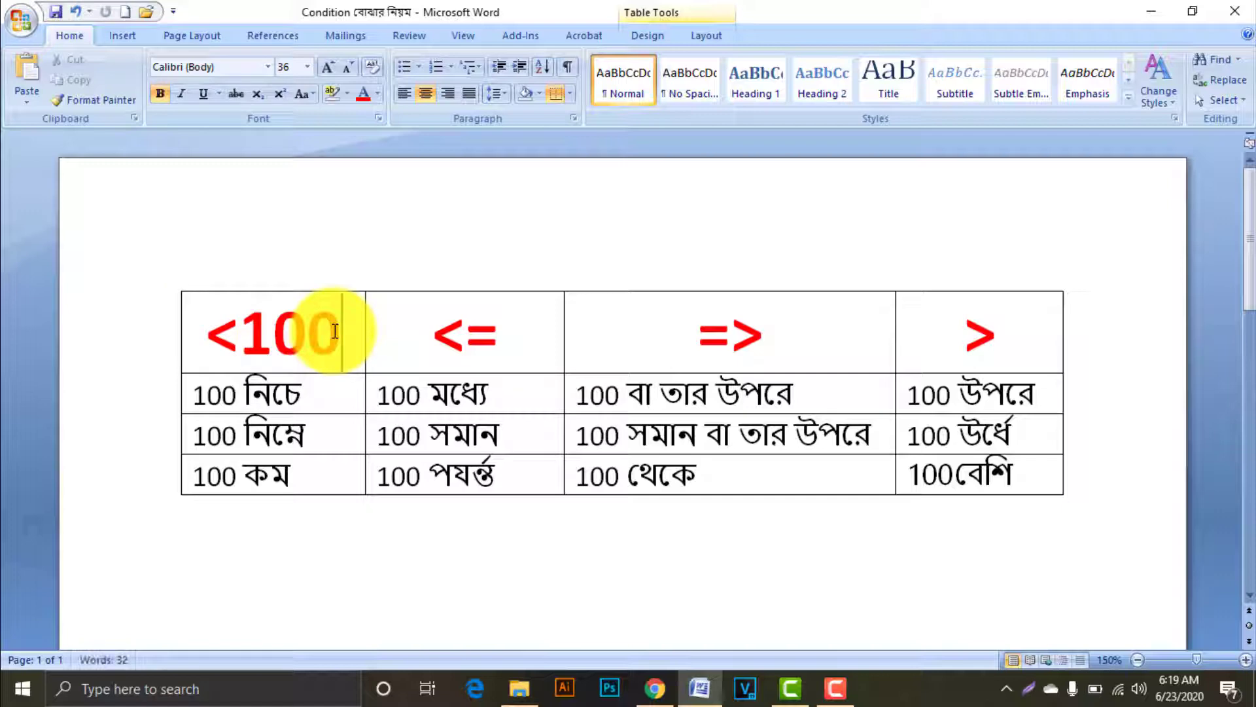
{"action": "left_click", "coordinate": [210, 336]}
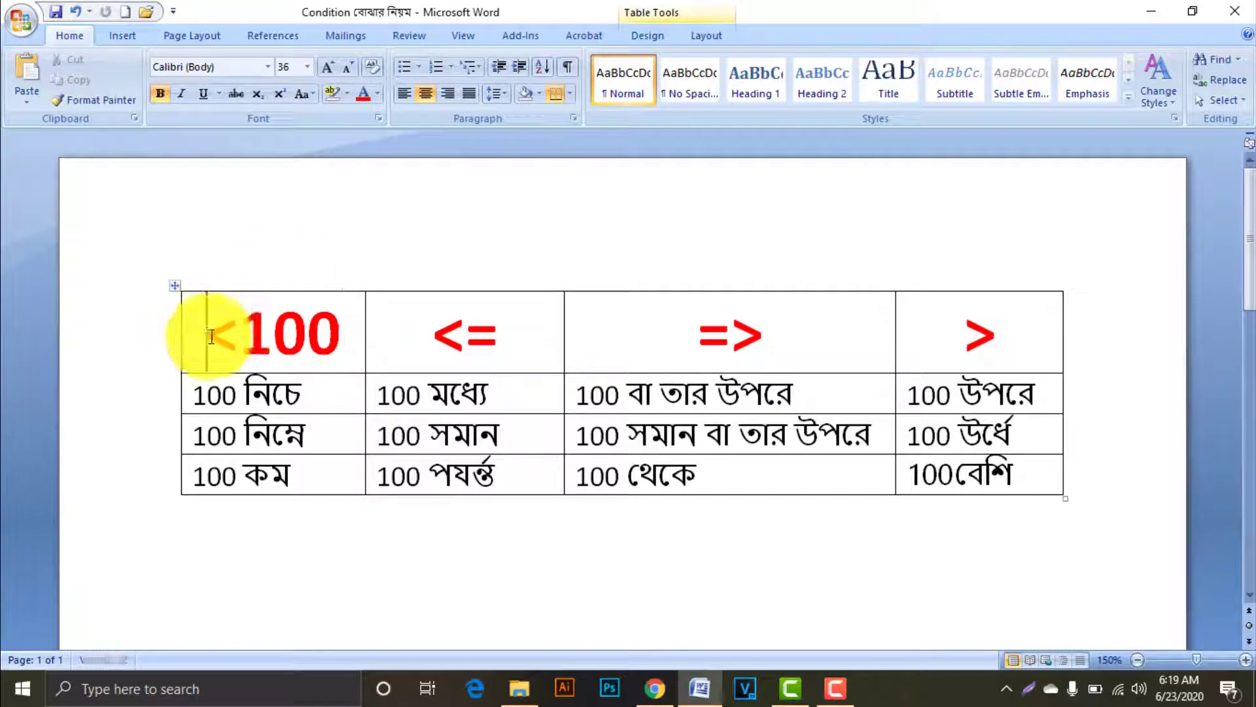
{"action": "mouse_move", "coordinate": [275, 332]}
{"action": "type", "text": "80"}
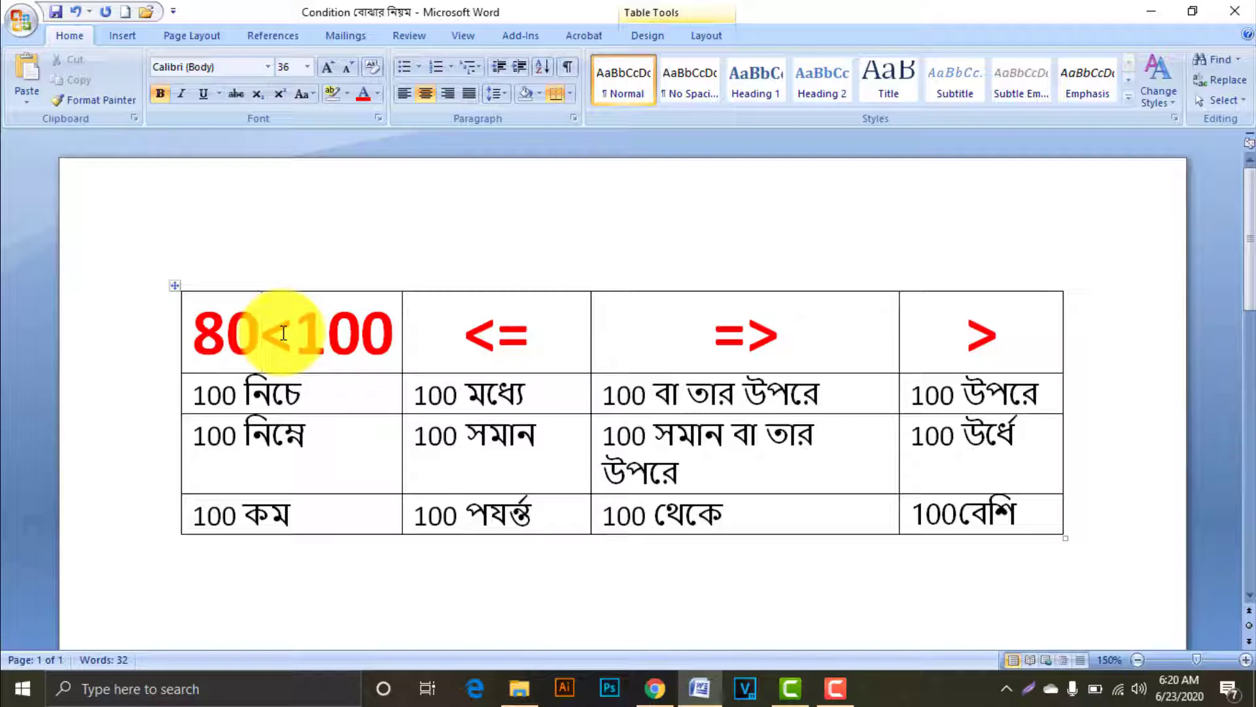
{"action": "double_click", "coordinate": [263, 336]}
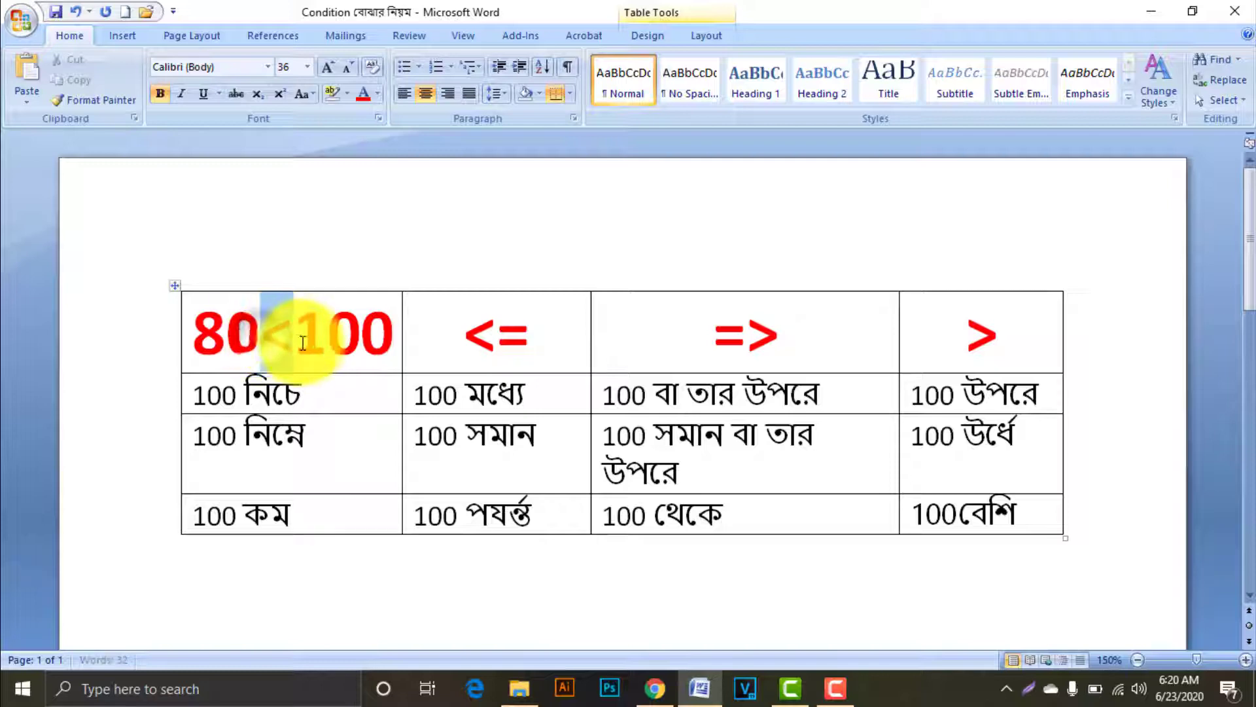
{"action": "left_click_drag", "start_coordinate": [265, 335], "coordinate": [303, 339]}
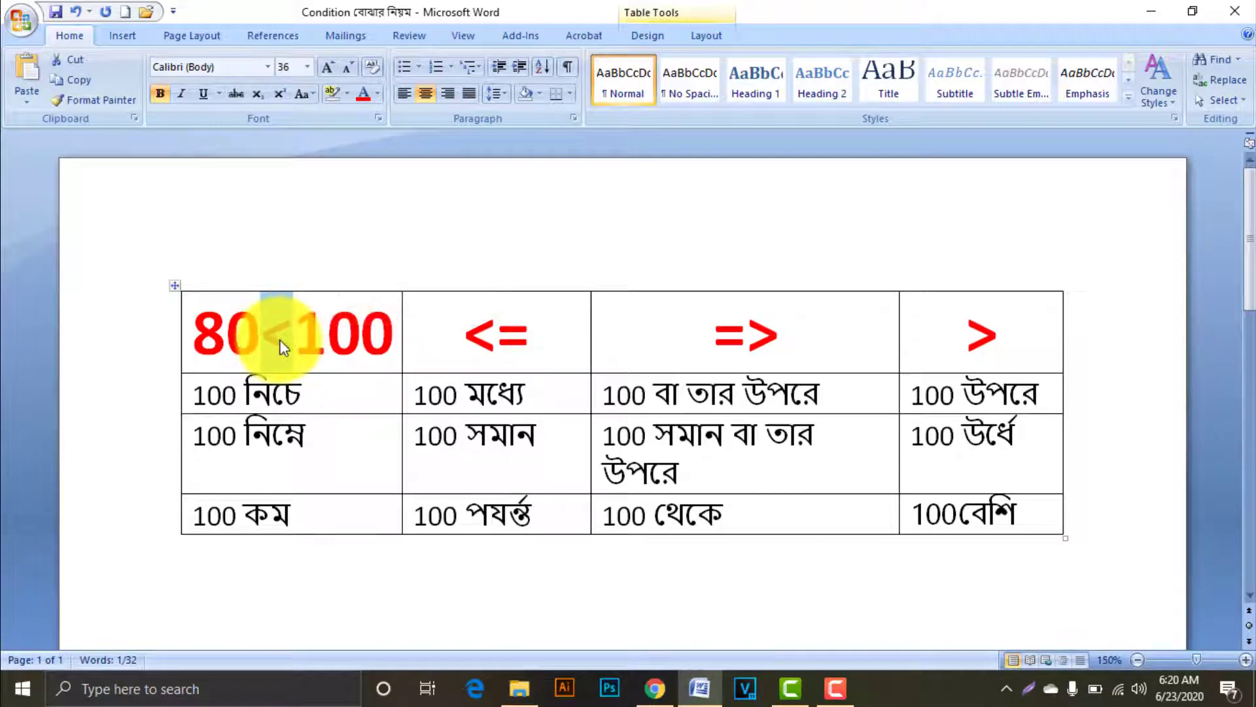
{"action": "left_click", "coordinate": [296, 340]}
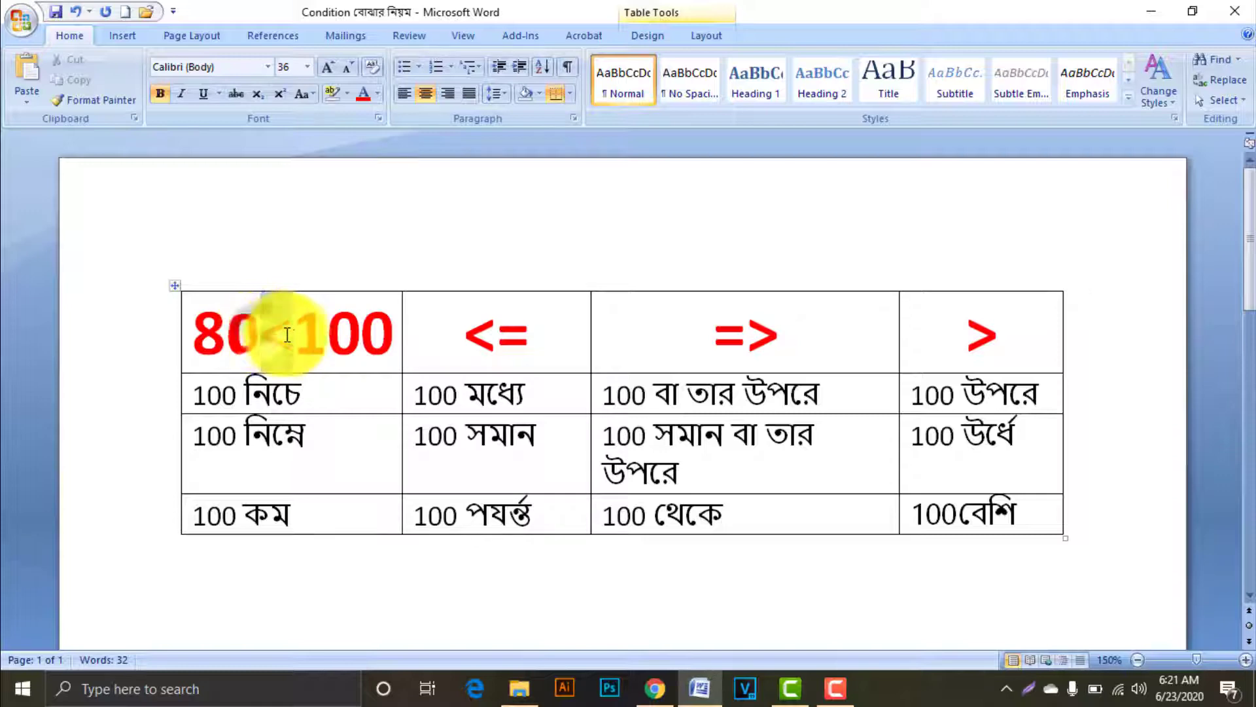
{"action": "left_click_drag", "start_coordinate": [261, 331], "coordinate": [302, 337]}
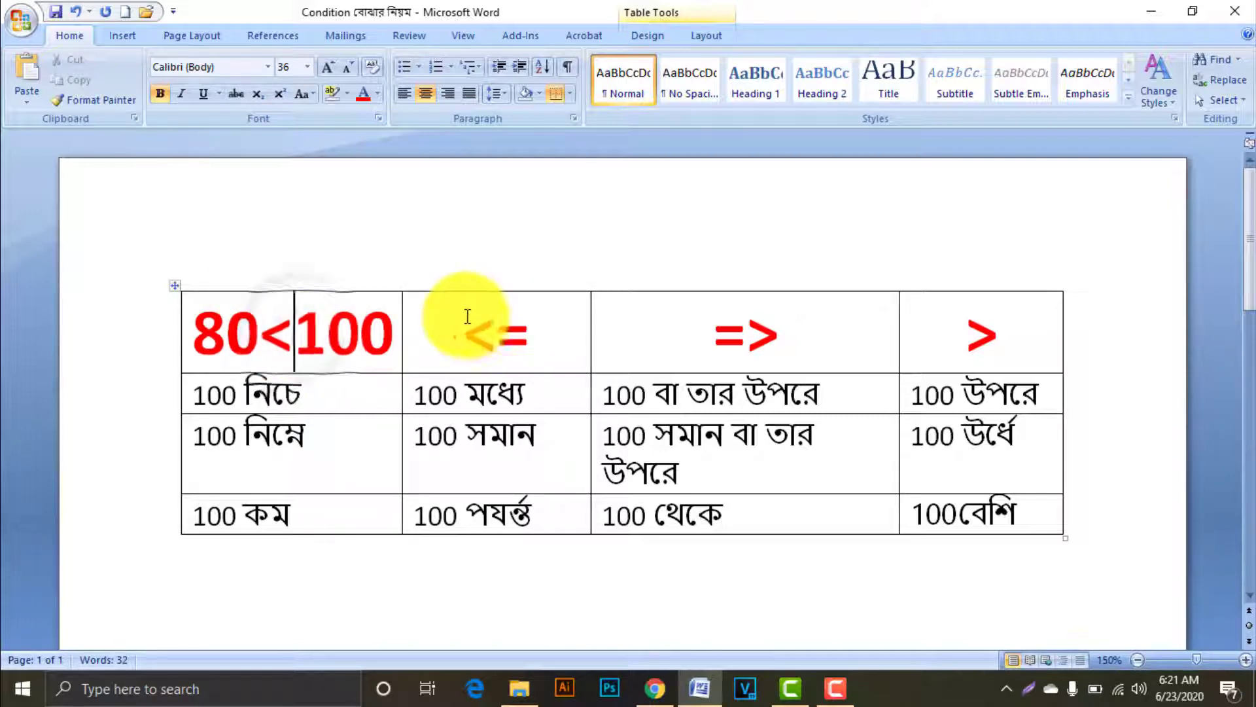
{"action": "left_click_drag", "start_coordinate": [464, 327], "coordinate": [541, 329]}
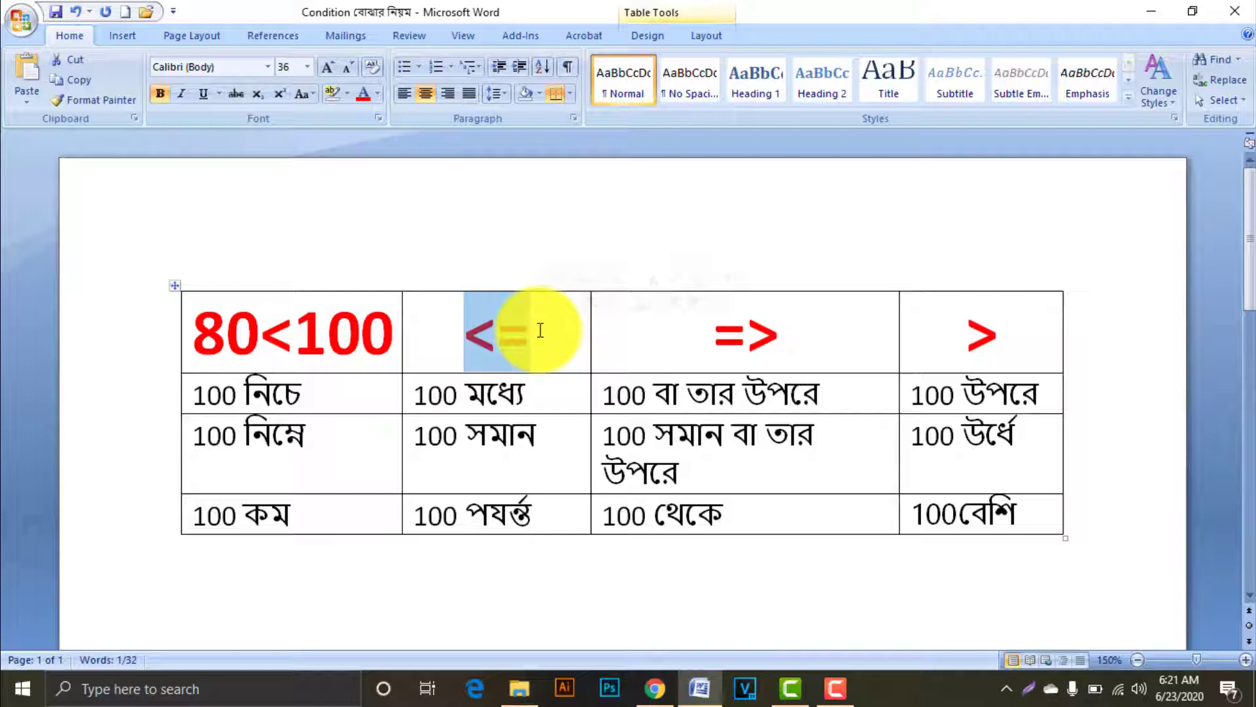
- Highlight the 100 in the 80<100 header, then move into the <= column
{"action": "left_click", "coordinate": [504, 335]}
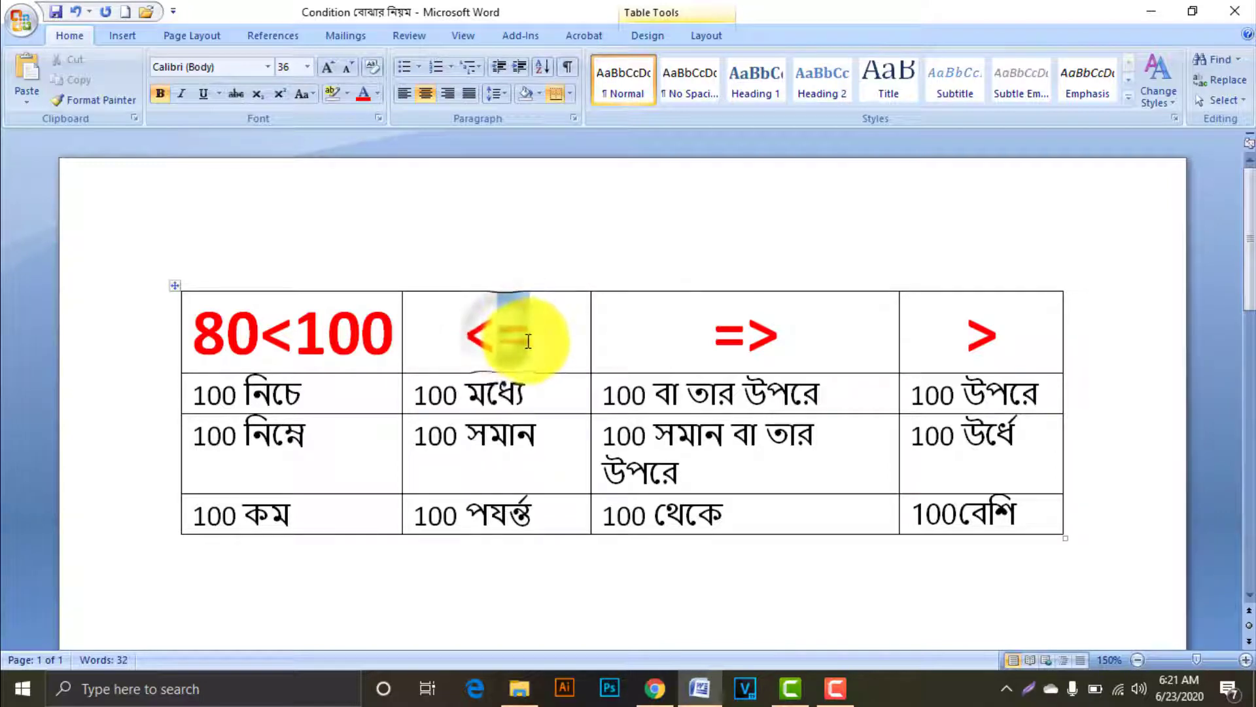
{"action": "left_click_drag", "start_coordinate": [315, 331], "coordinate": [389, 332]}
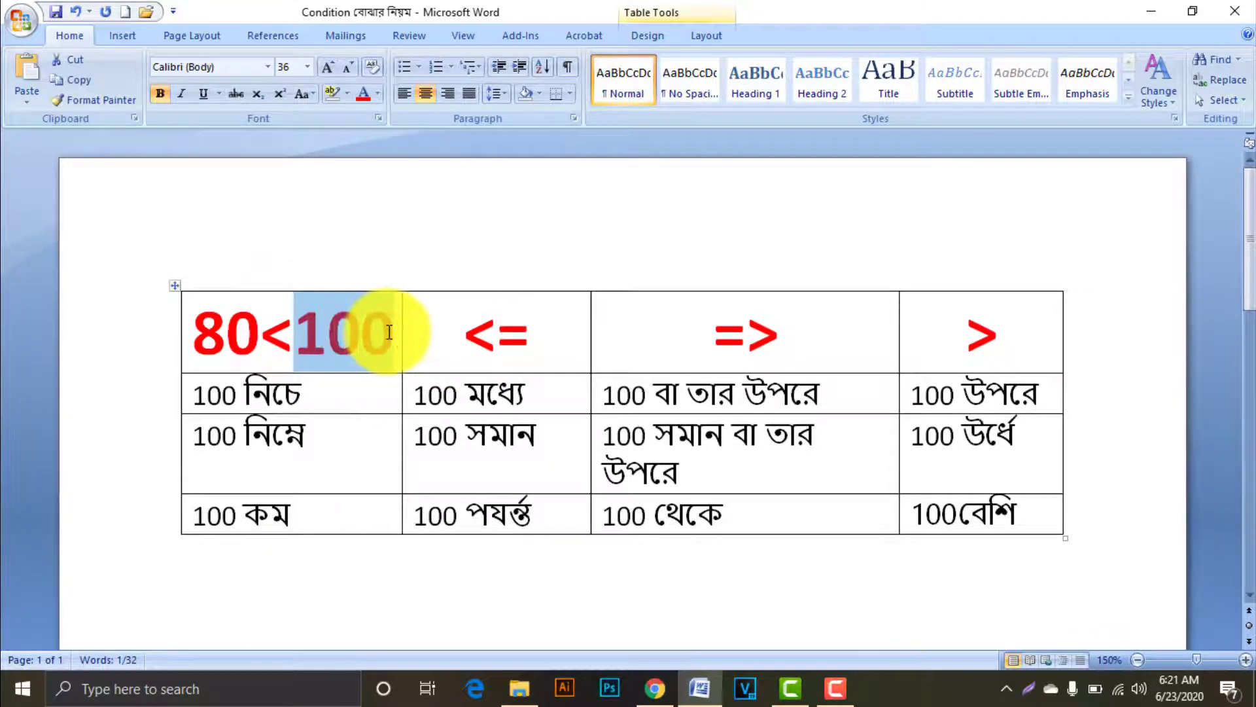
{"action": "left_click", "coordinate": [304, 339]}
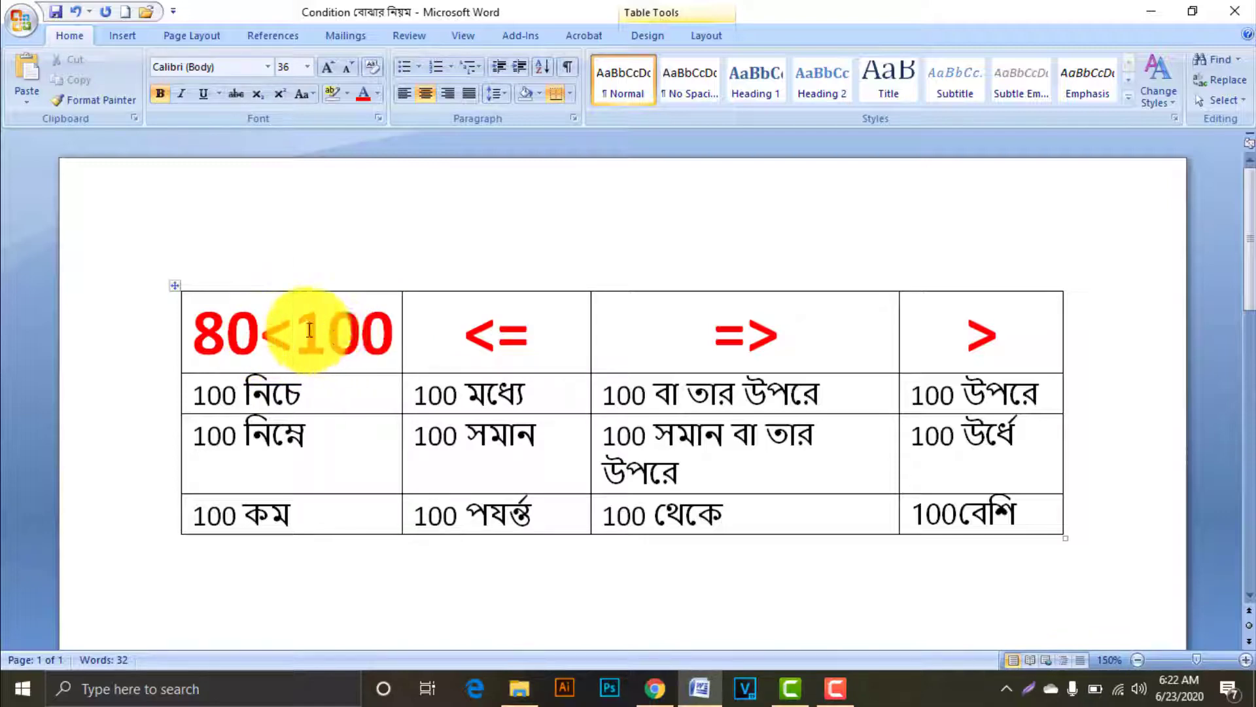
{"action": "left_click_drag", "start_coordinate": [310, 331], "coordinate": [392, 340]}
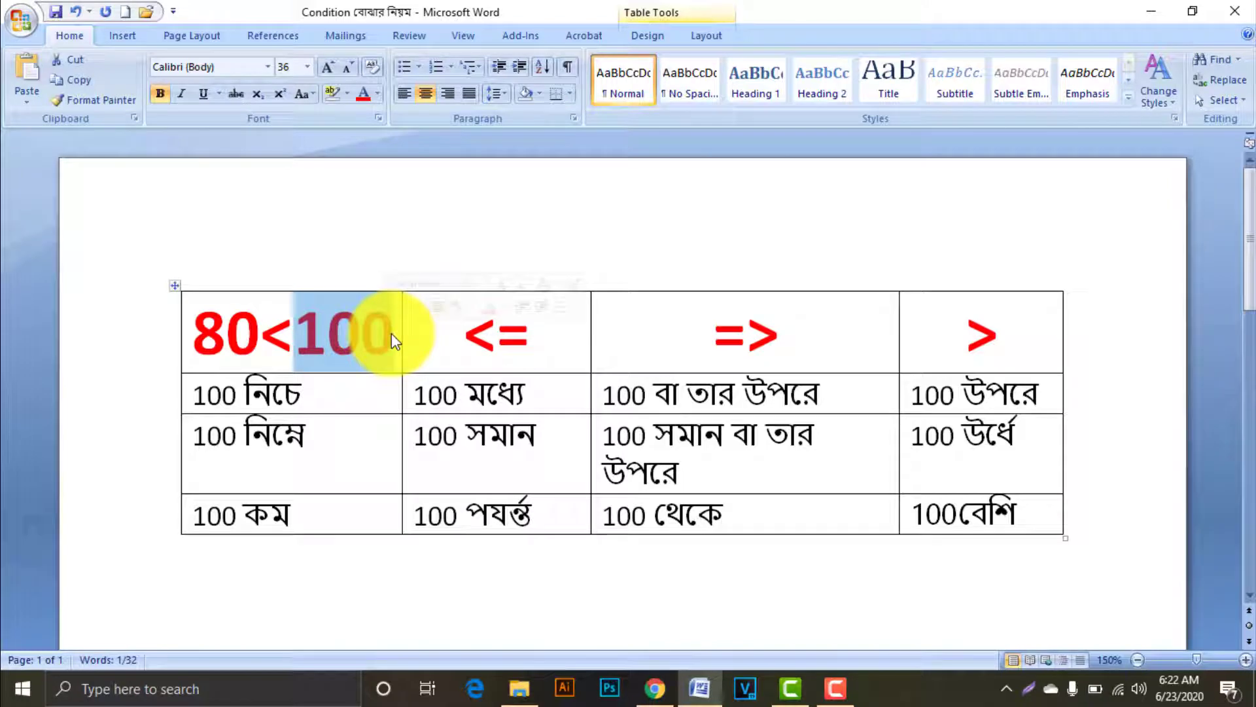
{"action": "left_click", "coordinate": [493, 364]}
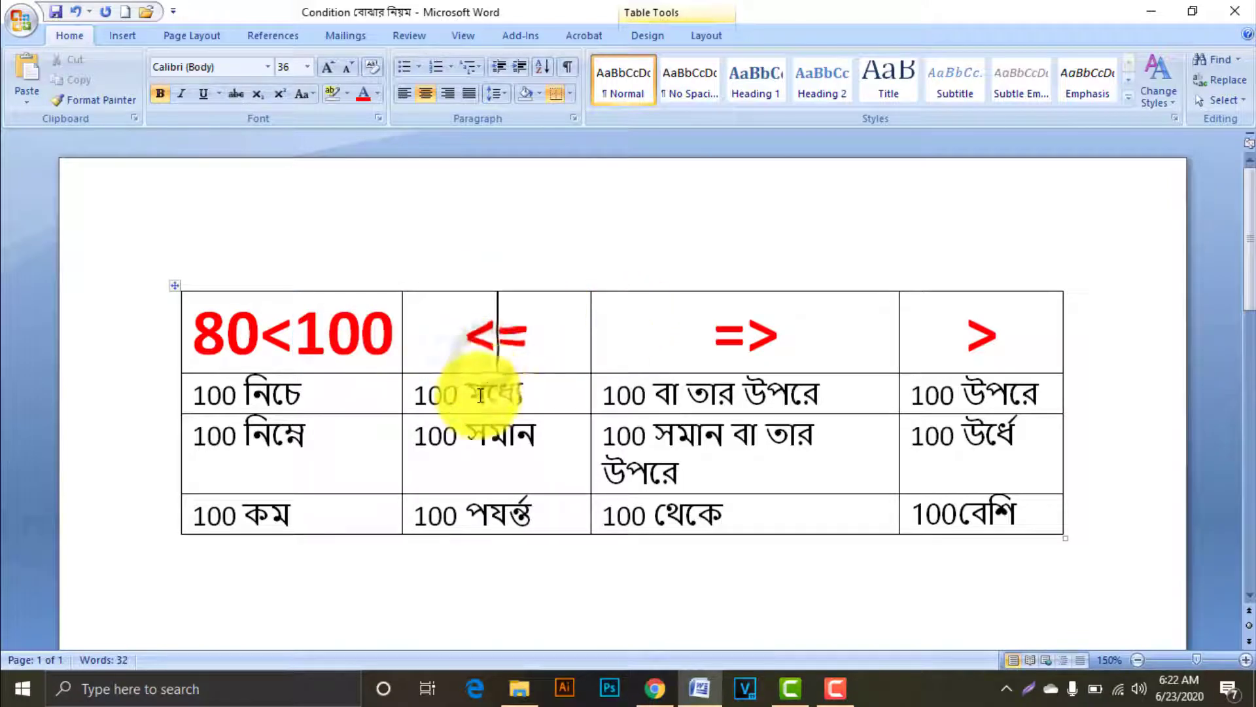
{"action": "left_click", "coordinate": [482, 391]}
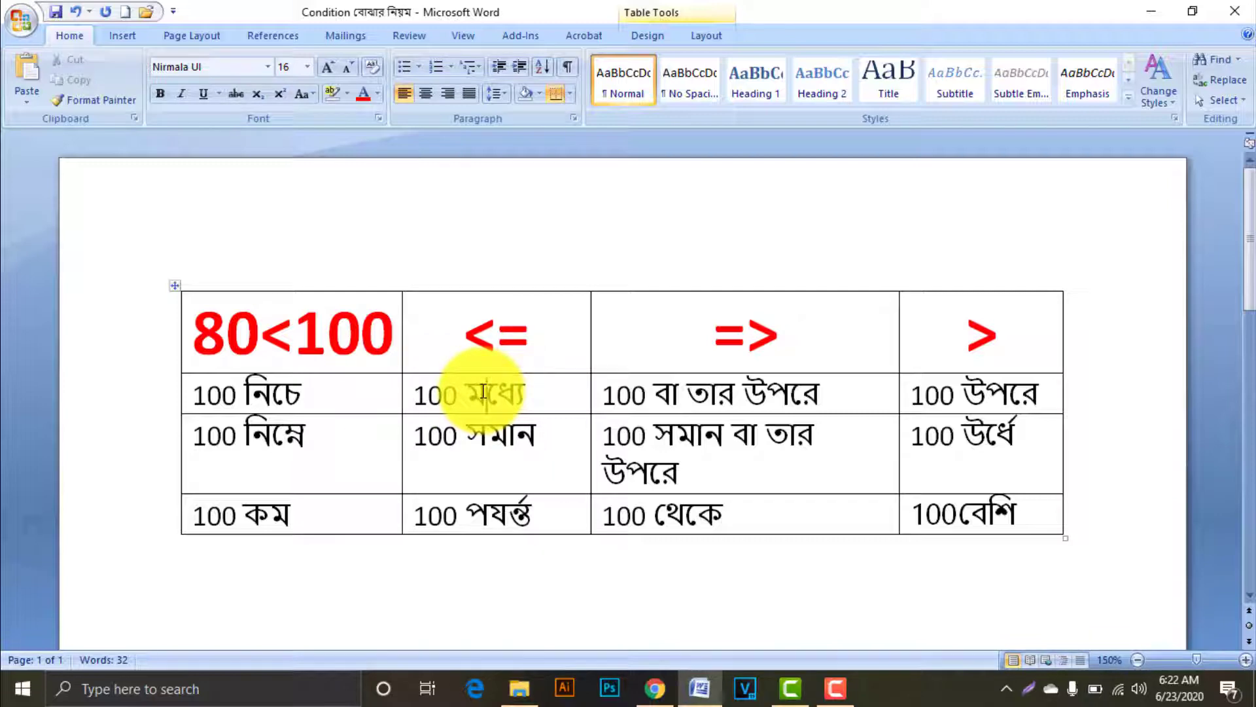
- Add 100 after <= in the second header and delete the =, leaving <100
{"action": "left_click", "coordinate": [551, 334]}
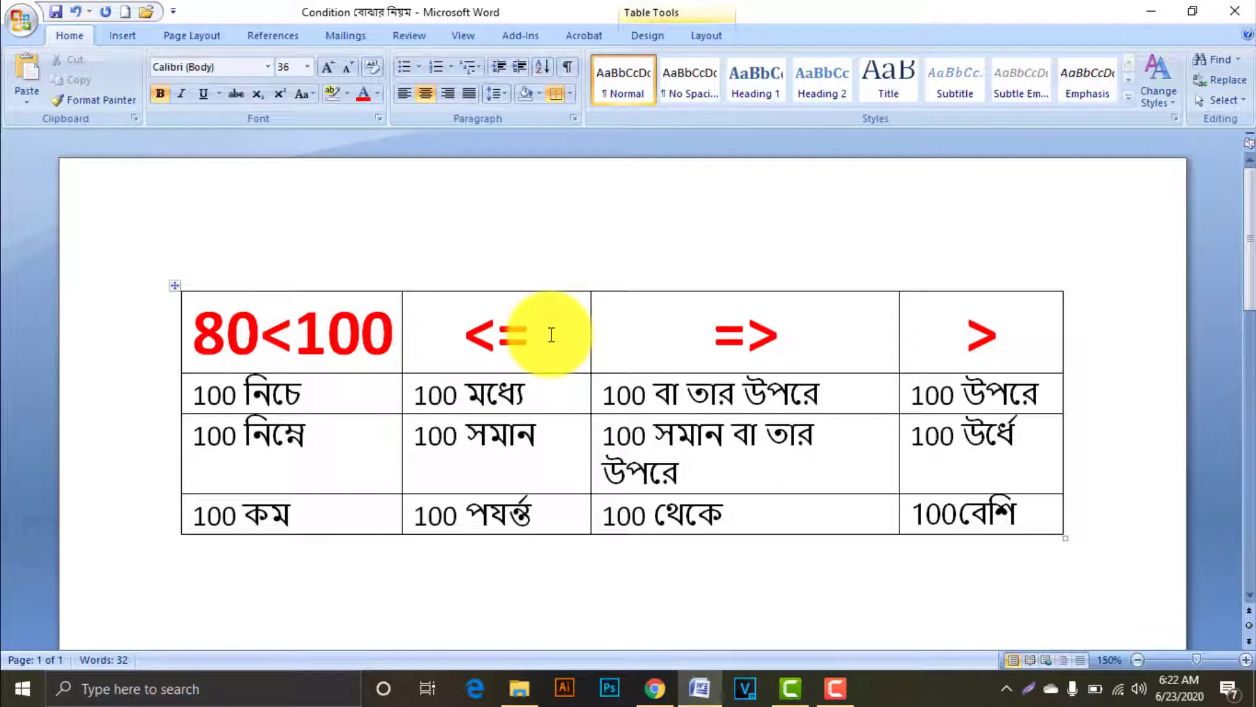
{"action": "type", "text": "100"}
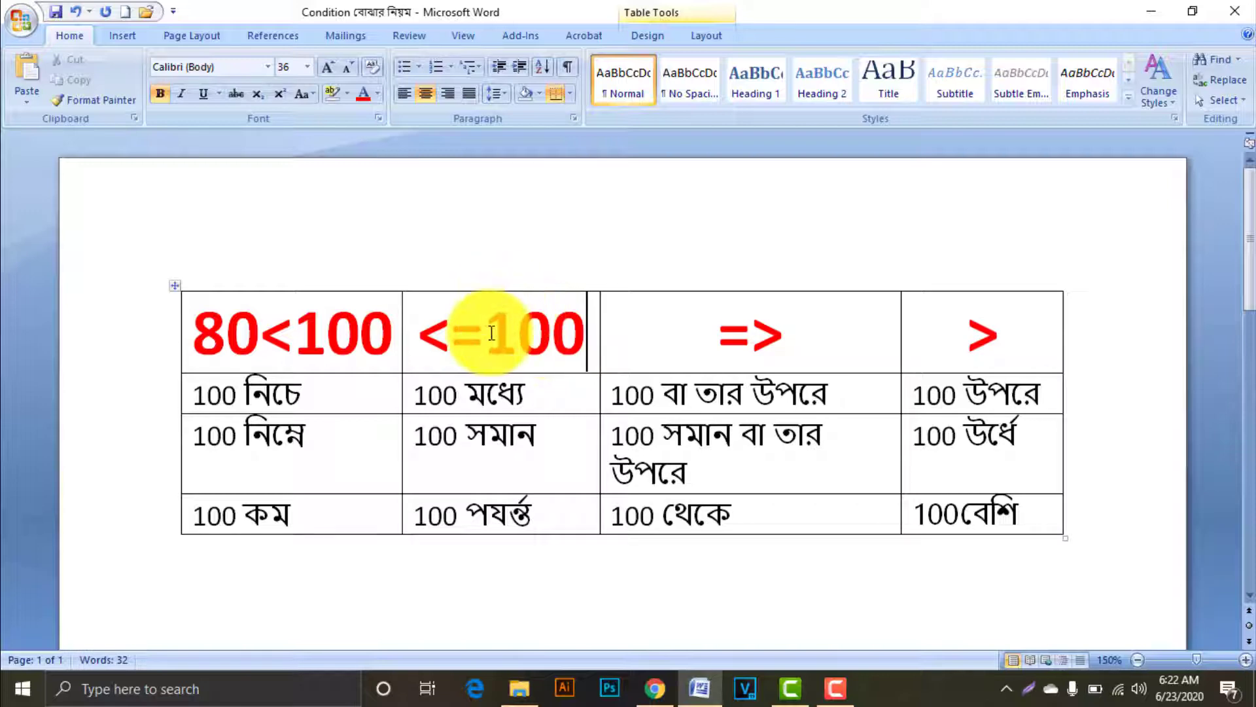
{"action": "left_click_drag", "start_coordinate": [485, 329], "coordinate": [585, 331]}
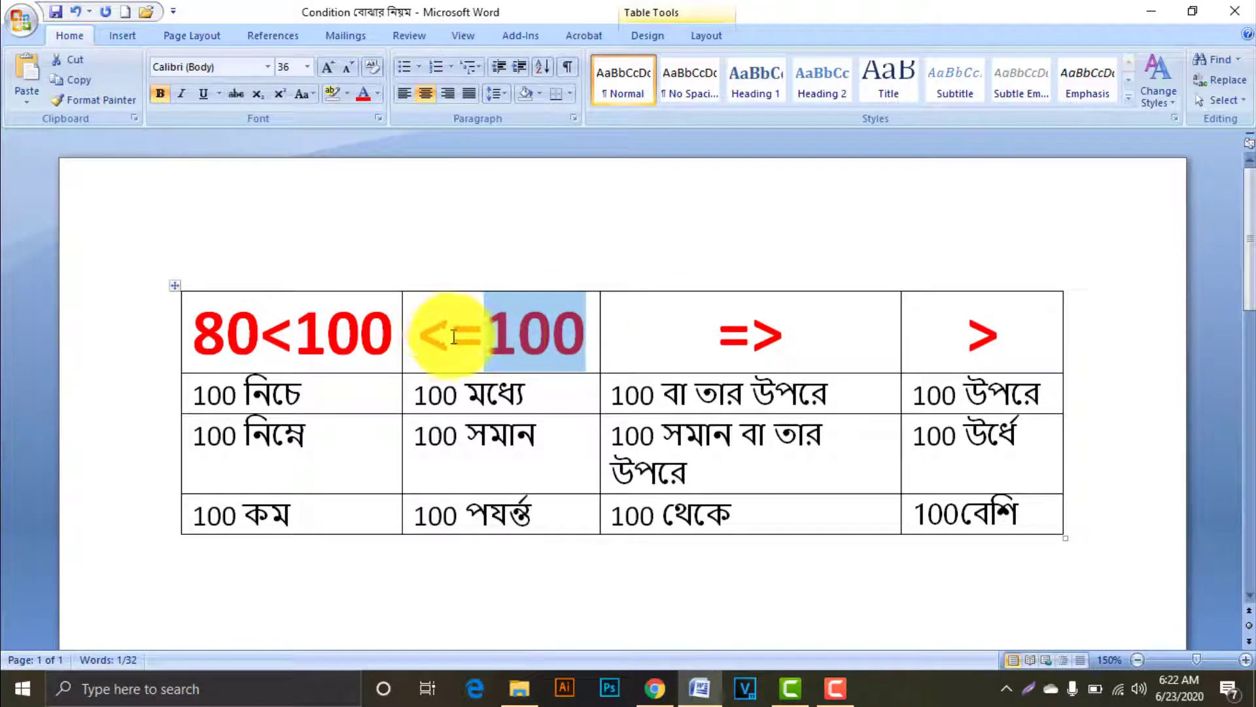
{"action": "left_click_drag", "start_coordinate": [451, 337], "coordinate": [489, 336]}
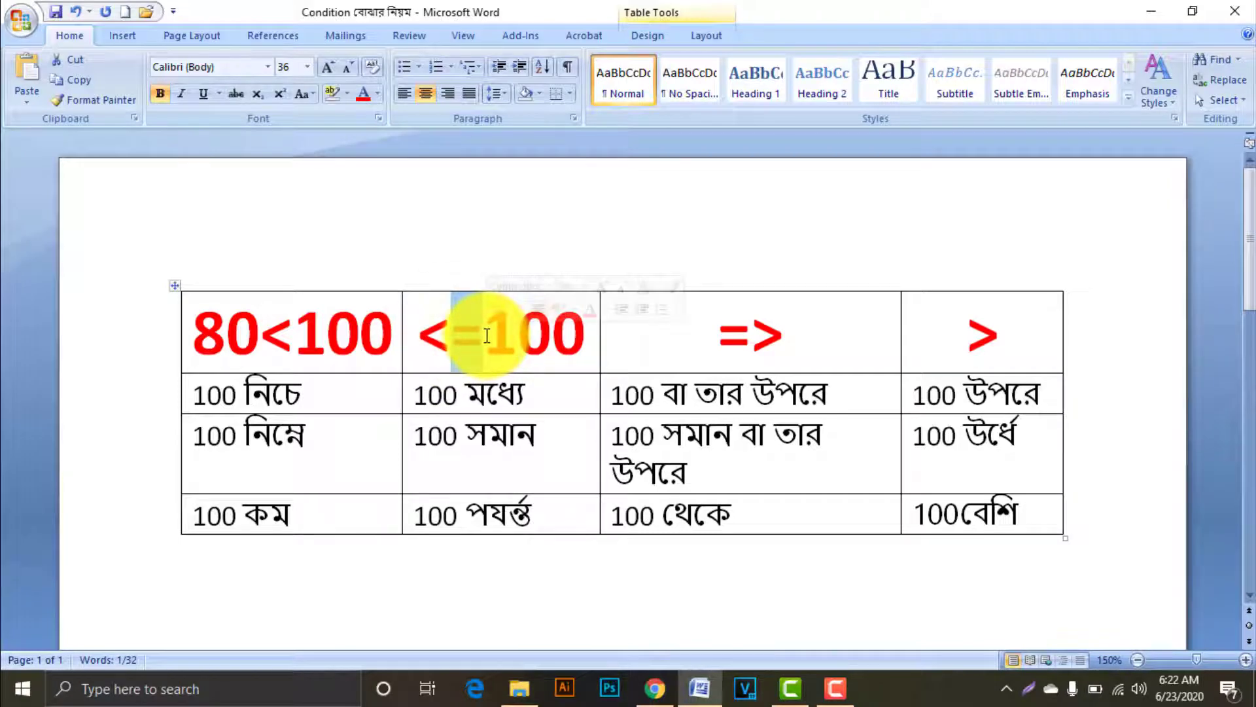
{"action": "key", "text": "BackSpace"}
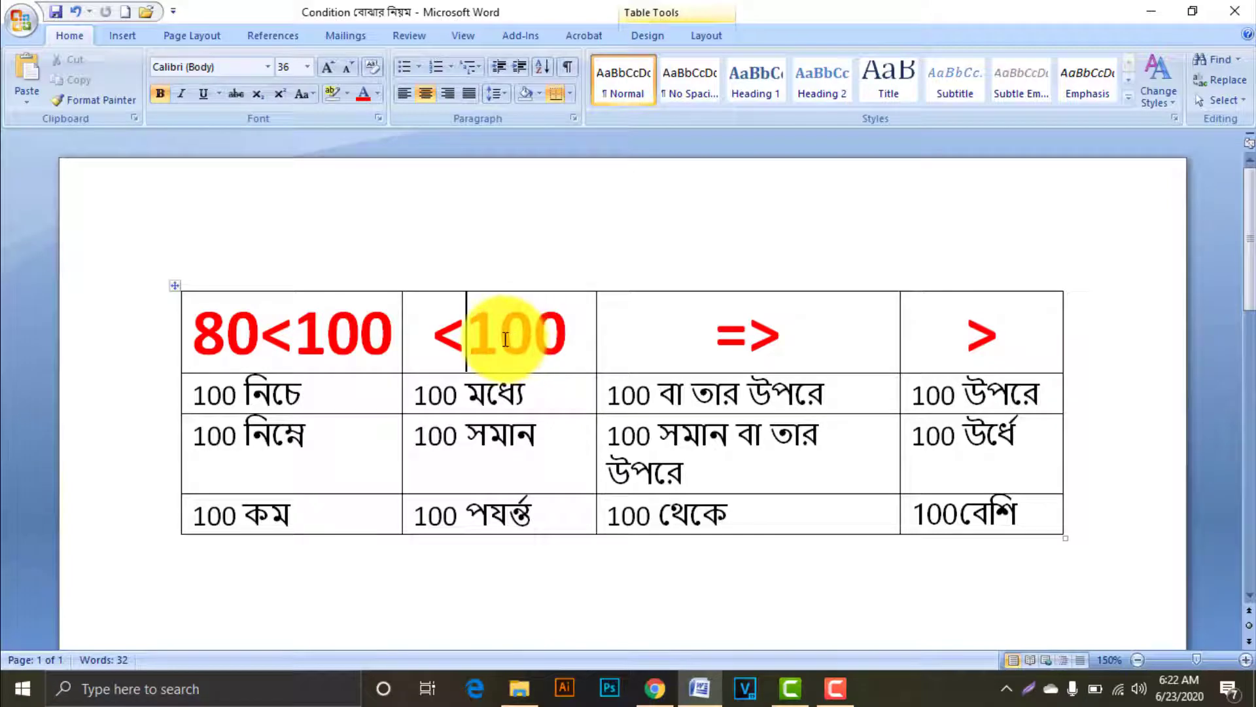
- Restore the = so the second header reads <=100, and highlight its <= sign
{"action": "type", "text": "="}
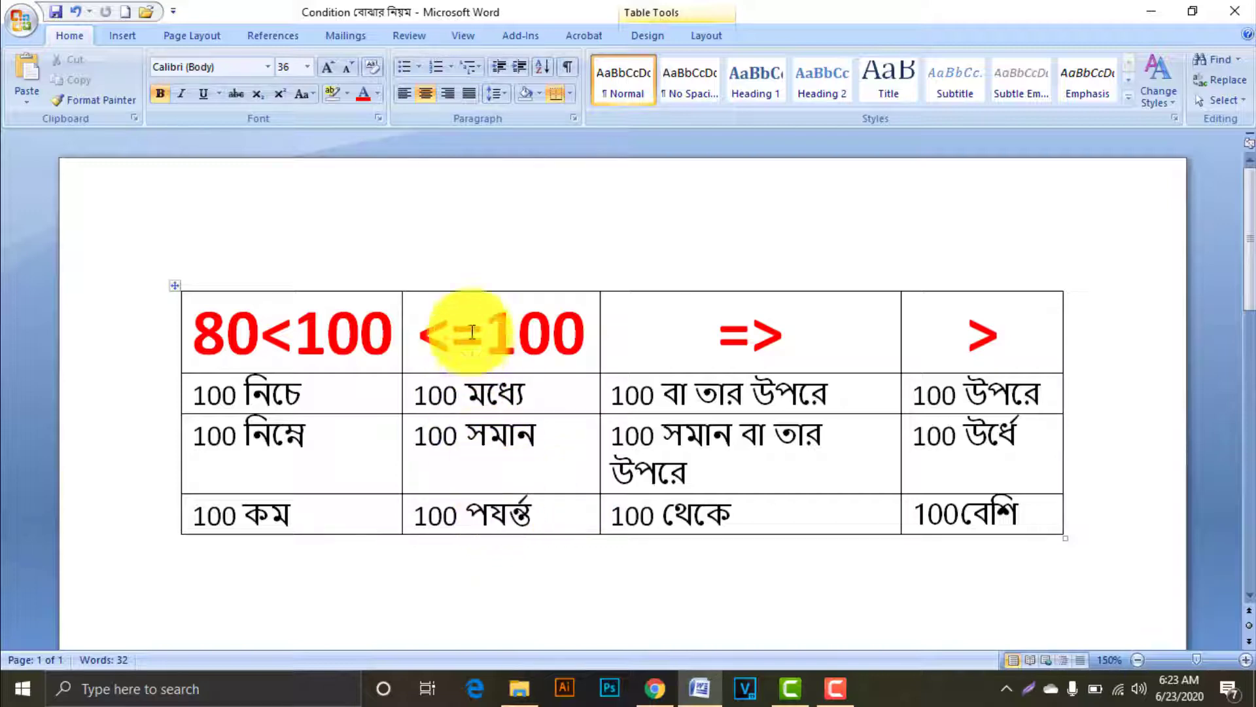
{"action": "left_click", "coordinate": [418, 332]}
{"action": "left_click_drag", "start_coordinate": [440, 333], "coordinate": [498, 345]}
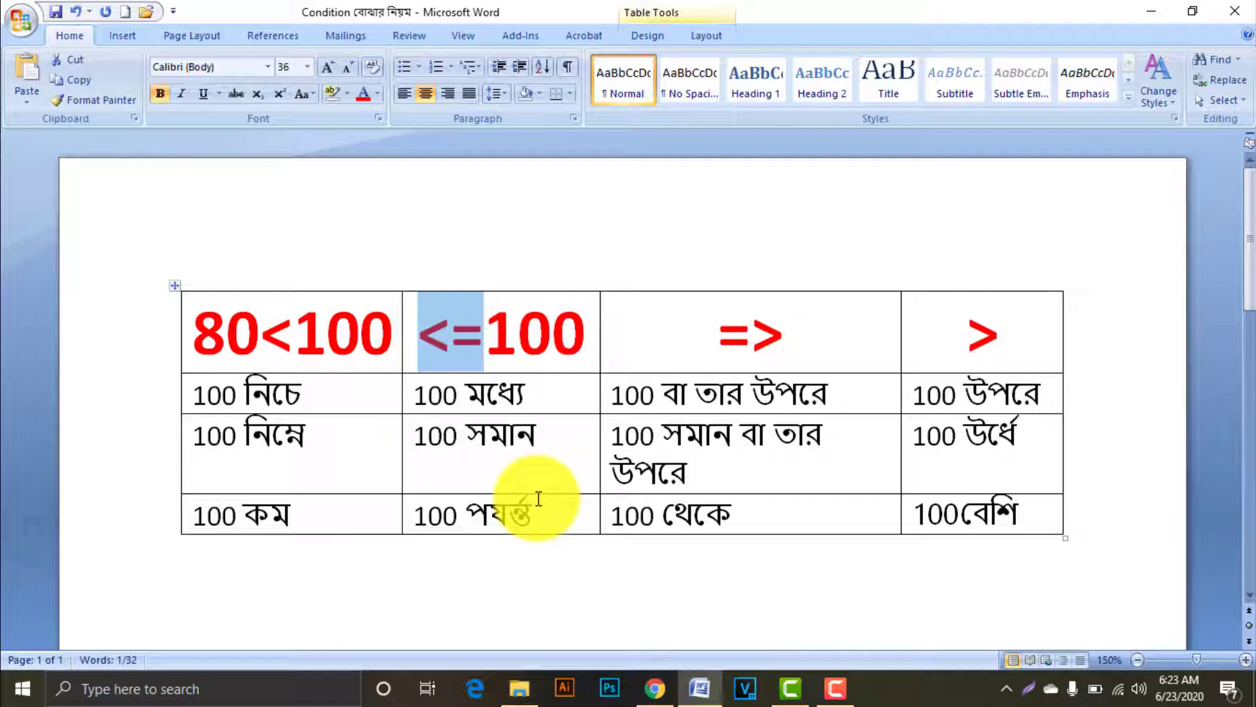
{"action": "left_click", "coordinate": [453, 338]}
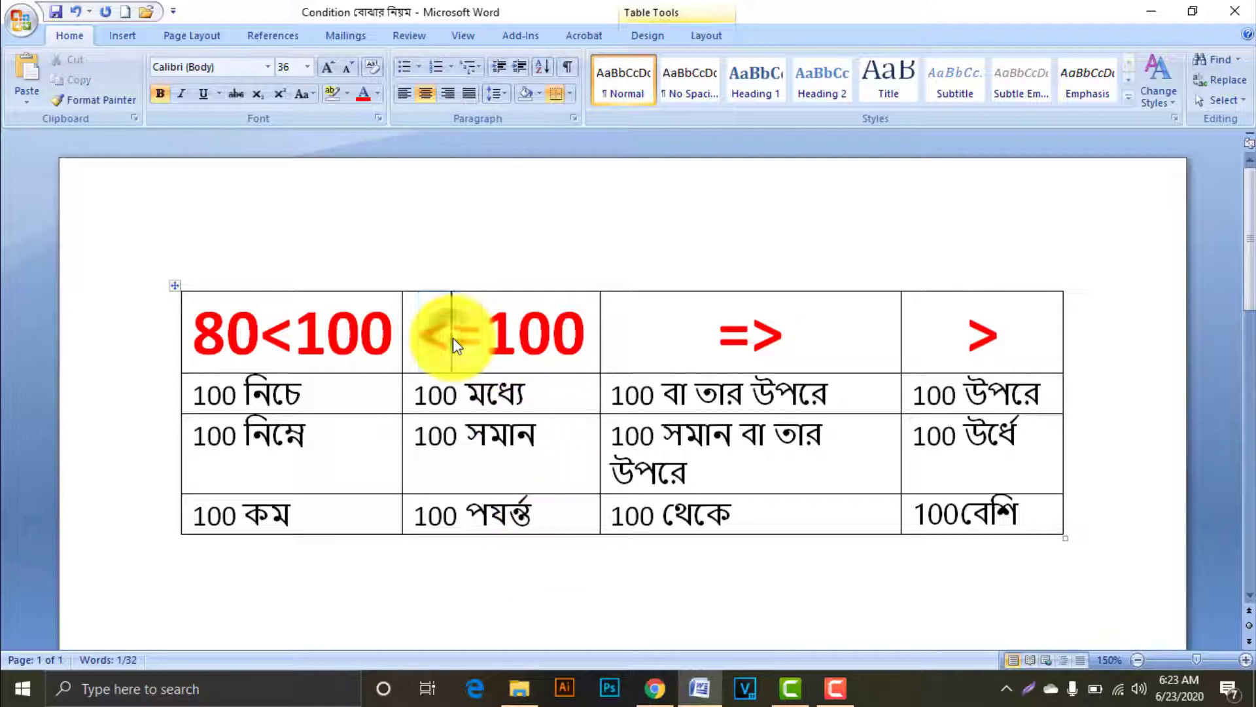
- Delete the numbers from both headers so they read just < and <=
{"action": "left_click_drag", "start_coordinate": [485, 330], "coordinate": [580, 329]}
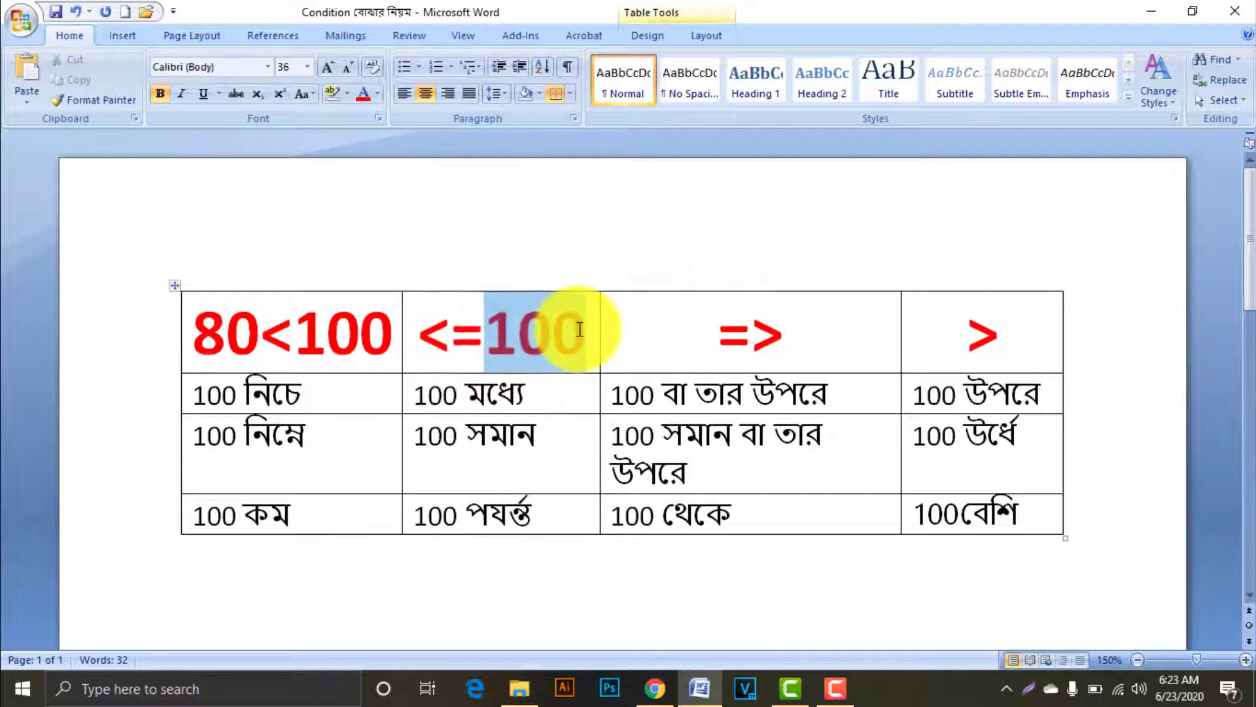
{"action": "key", "text": "Delete"}
{"action": "left_click_drag", "start_coordinate": [394, 327], "coordinate": [223, 325]}
{"action": "key", "text": "Delete"}
{"action": "key", "text": "Delete"}
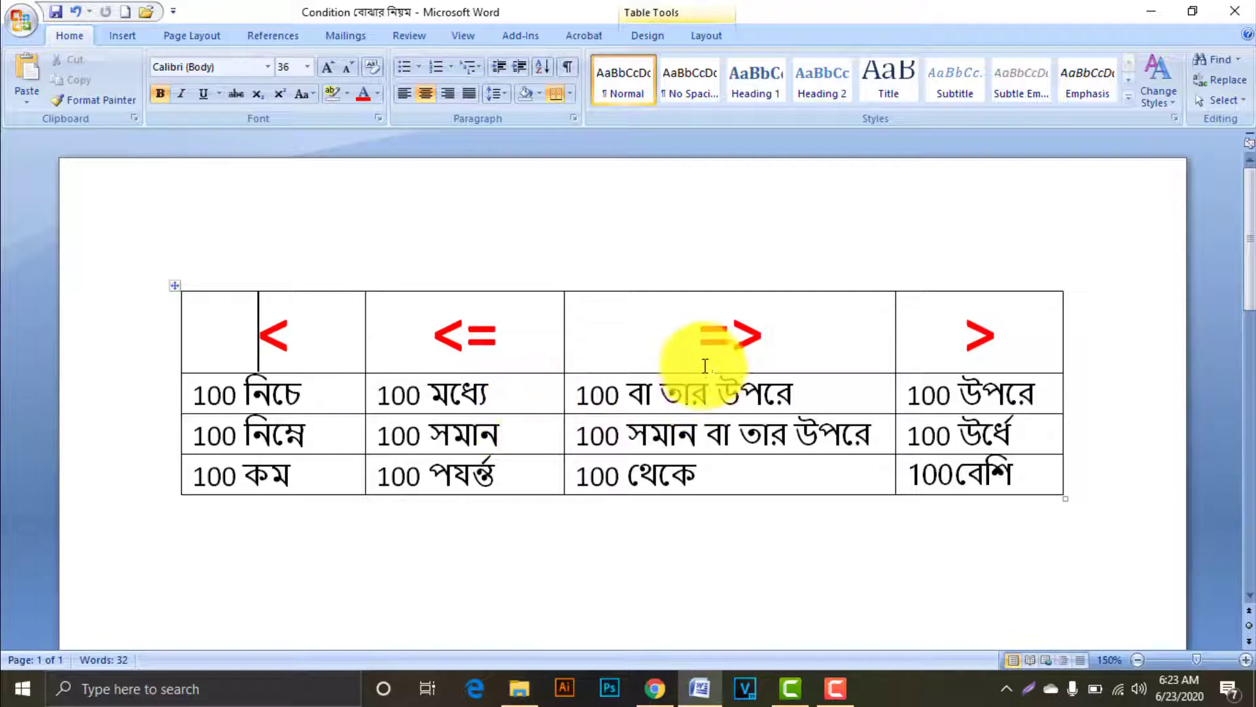
{"action": "left_click_drag", "start_coordinate": [698, 327], "coordinate": [769, 331]}
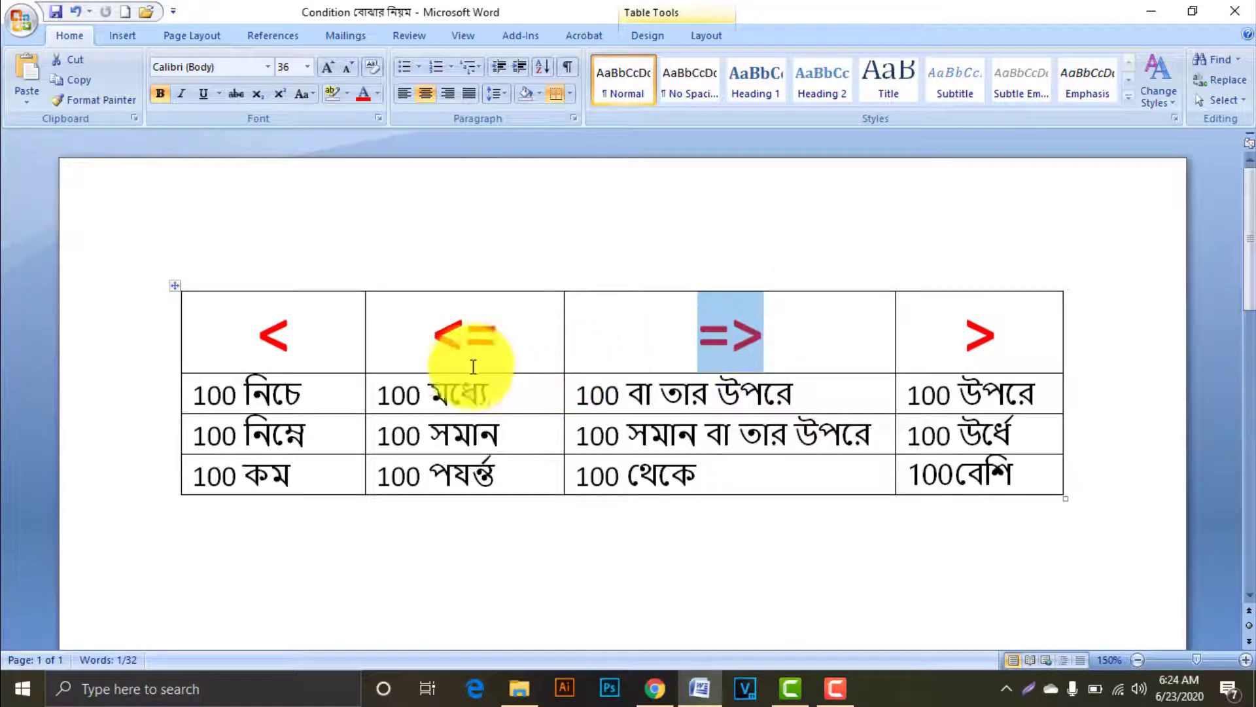
{"action": "left_click", "coordinate": [451, 391]}
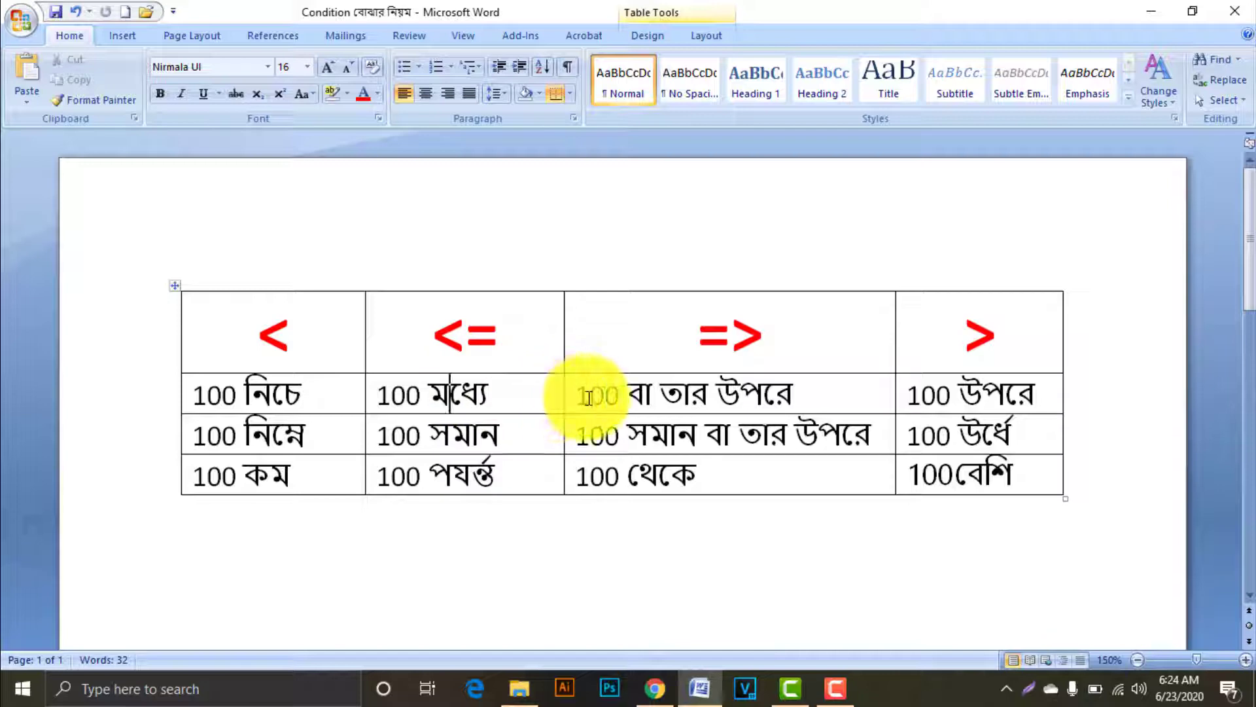
{"action": "left_click_drag", "start_coordinate": [576, 397], "coordinate": [628, 397]}
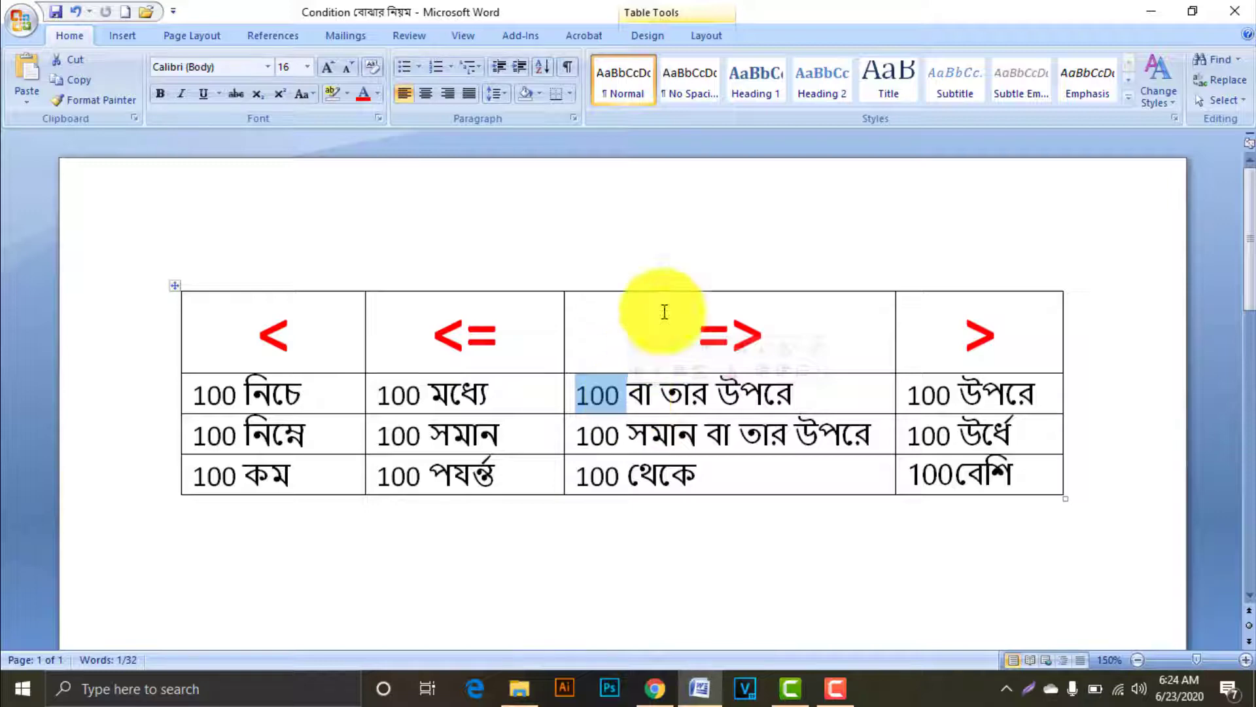
{"action": "left_click_drag", "start_coordinate": [699, 331], "coordinate": [742, 331]}
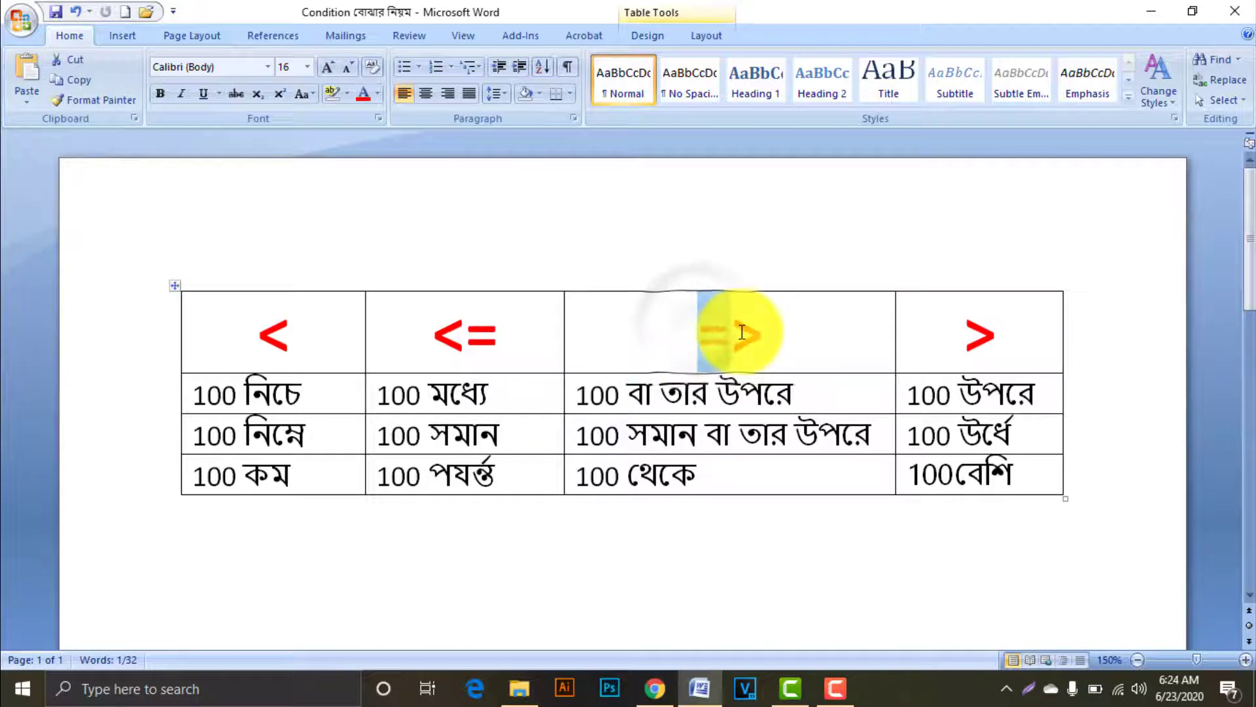
{"action": "left_click", "coordinate": [609, 395]}
{"action": "double_click", "coordinate": [661, 397]}
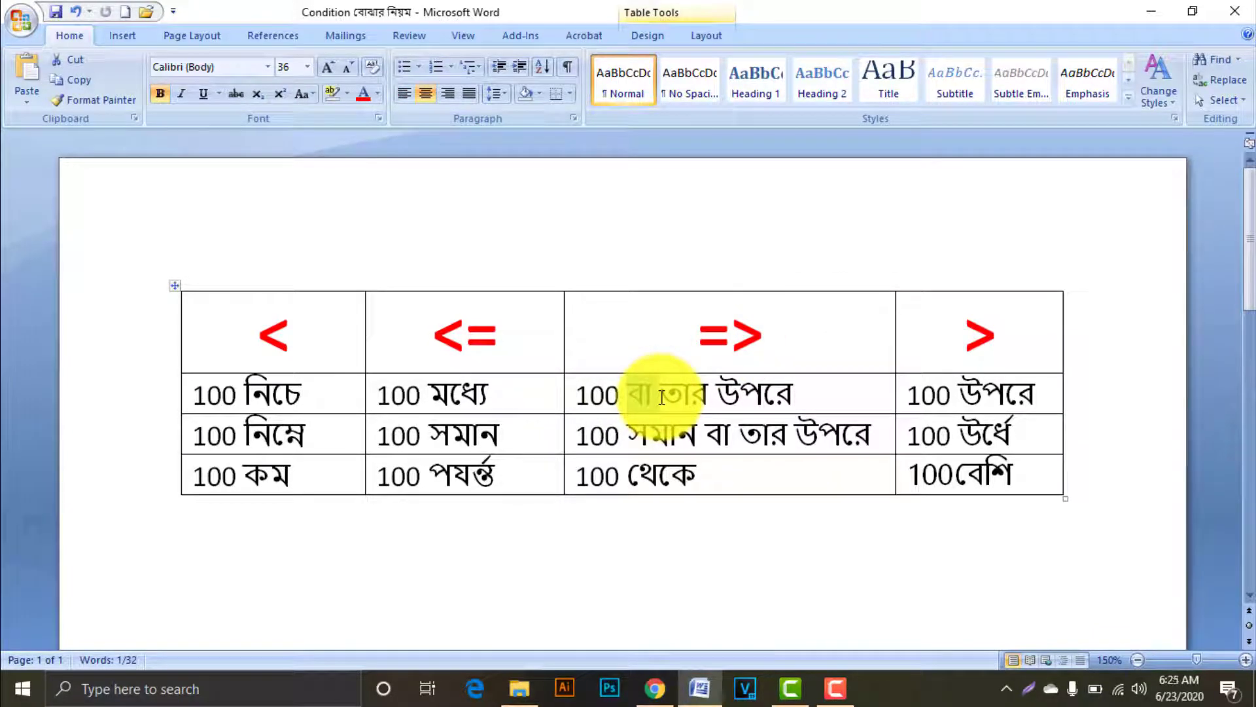
{"action": "left_click_drag", "start_coordinate": [661, 397], "coordinate": [798, 393]}
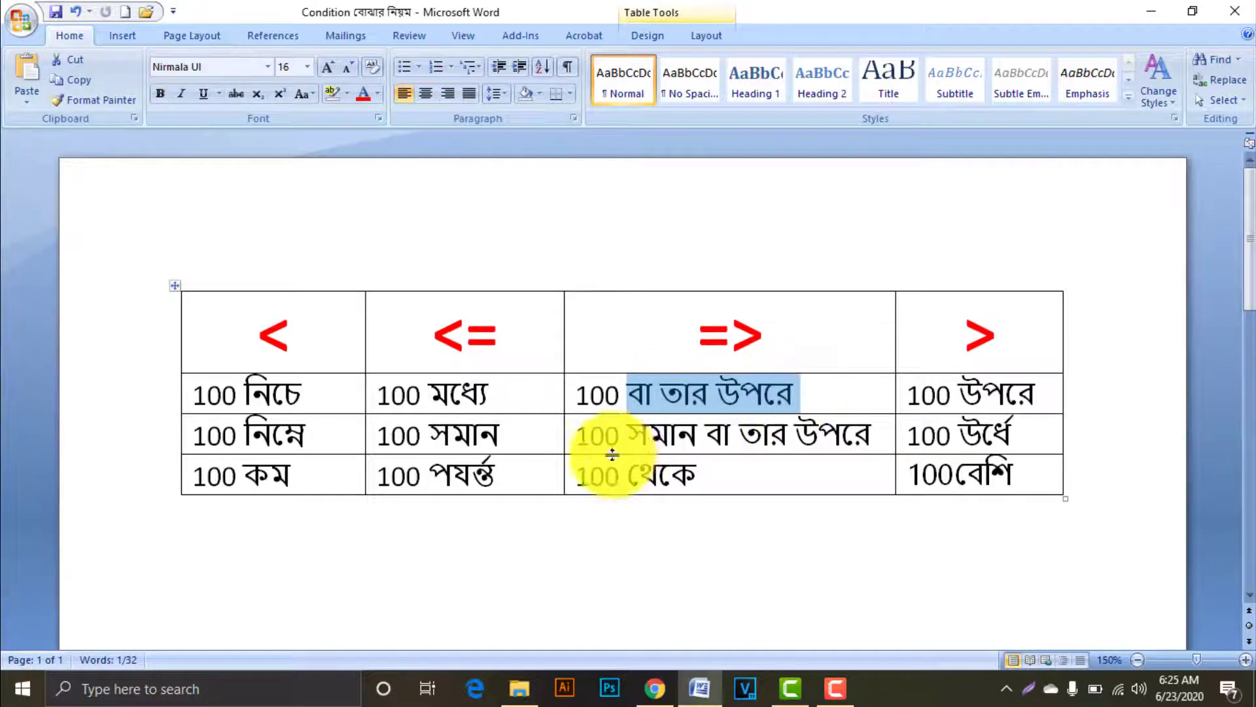
{"action": "left_click_drag", "start_coordinate": [626, 437], "coordinate": [874, 437]}
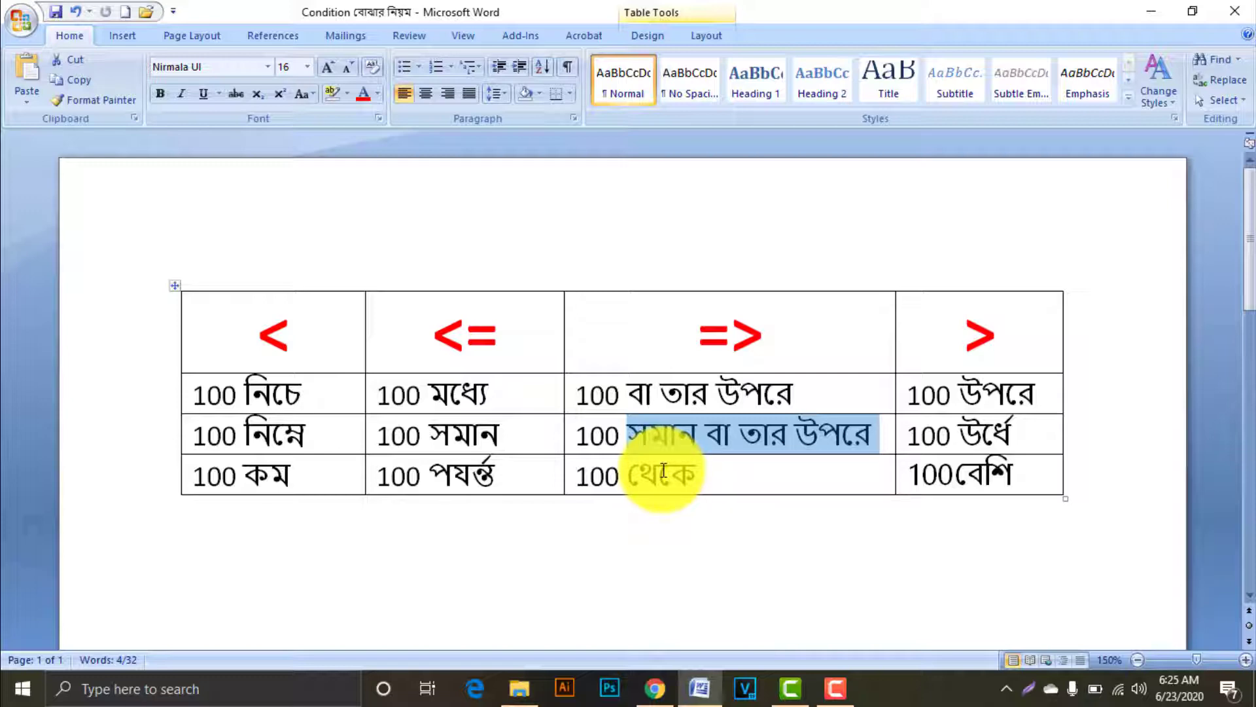
{"action": "left_click_drag", "start_coordinate": [730, 333], "coordinate": [770, 338]}
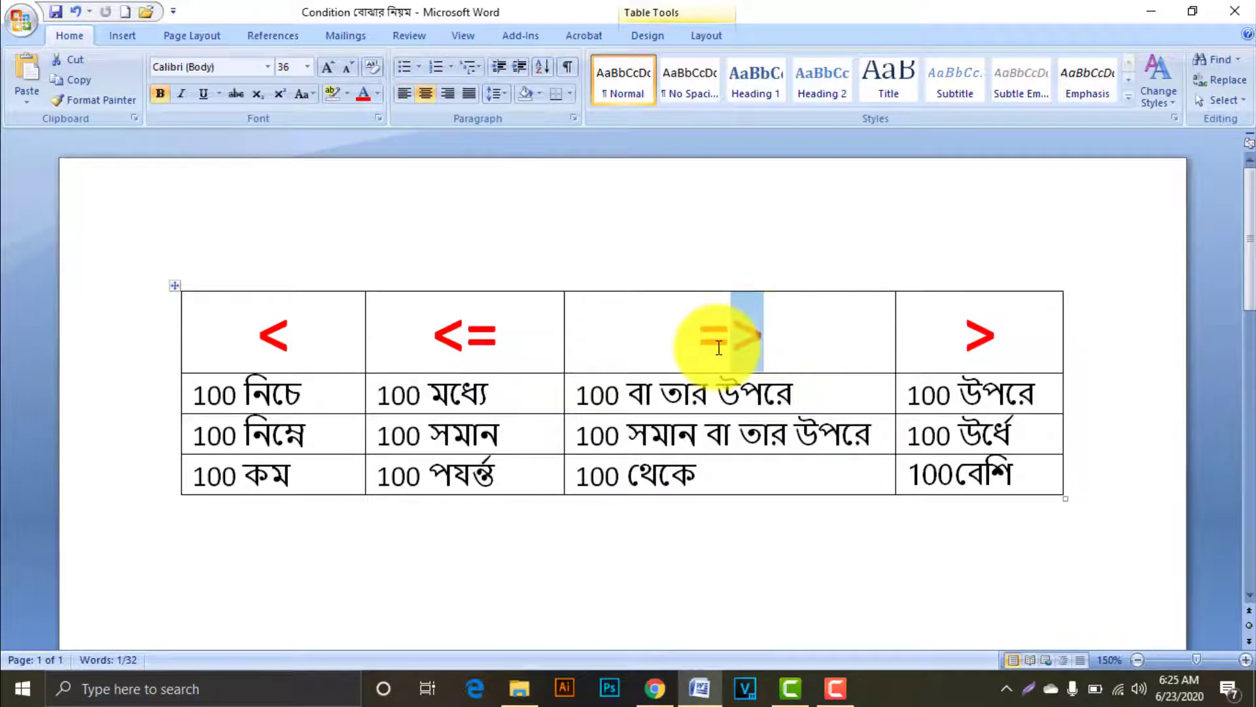
{"action": "left_click_drag", "start_coordinate": [704, 336], "coordinate": [733, 337]}
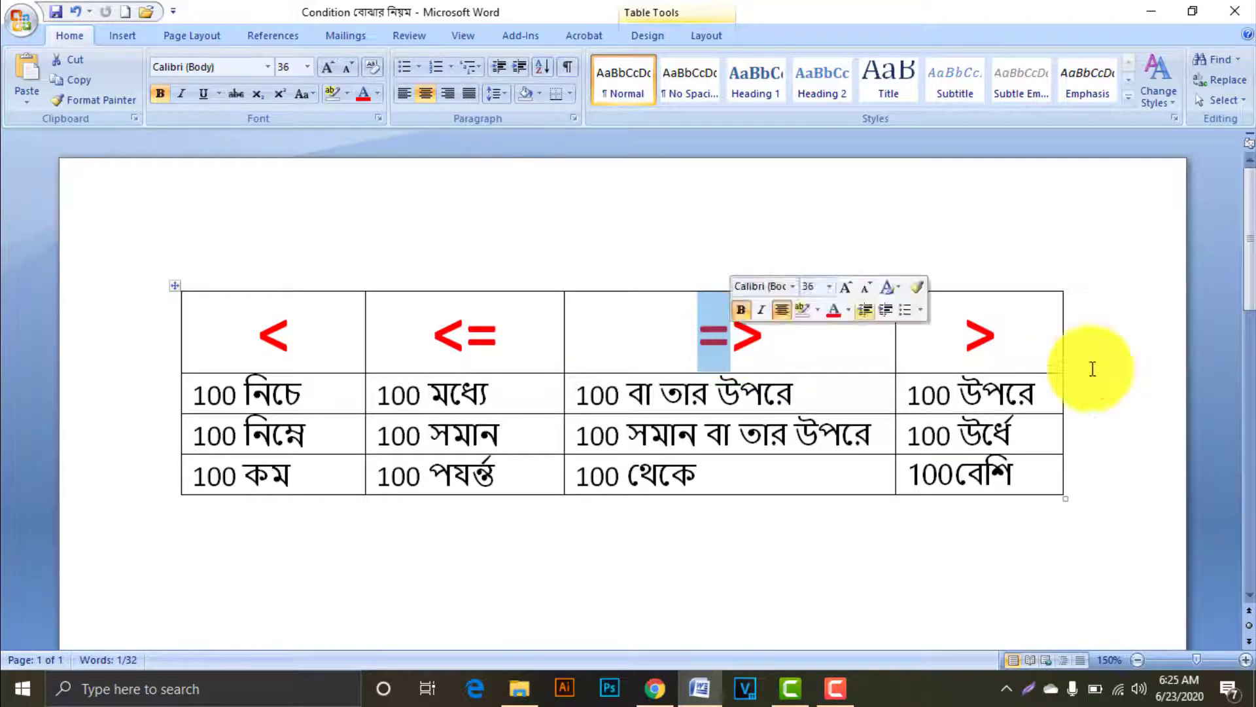
{"action": "left_click_drag", "start_coordinate": [966, 334], "coordinate": [1001, 346]}
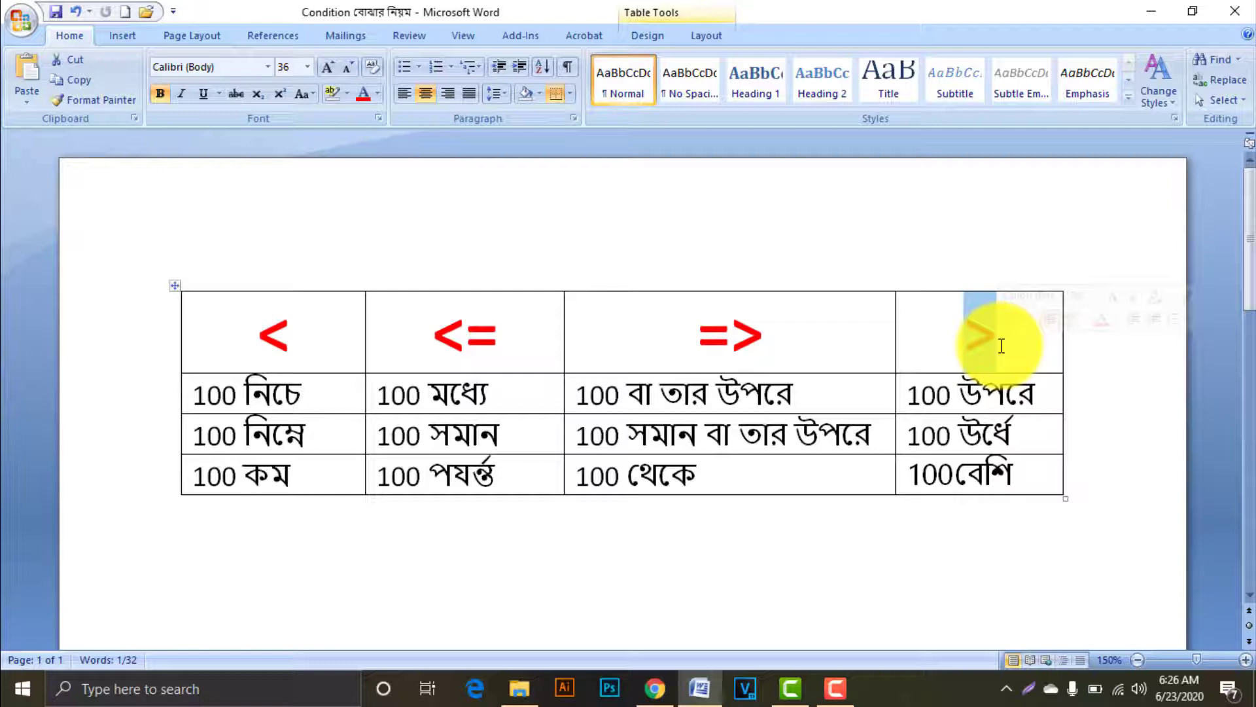
{"action": "left_click", "coordinate": [966, 347]}
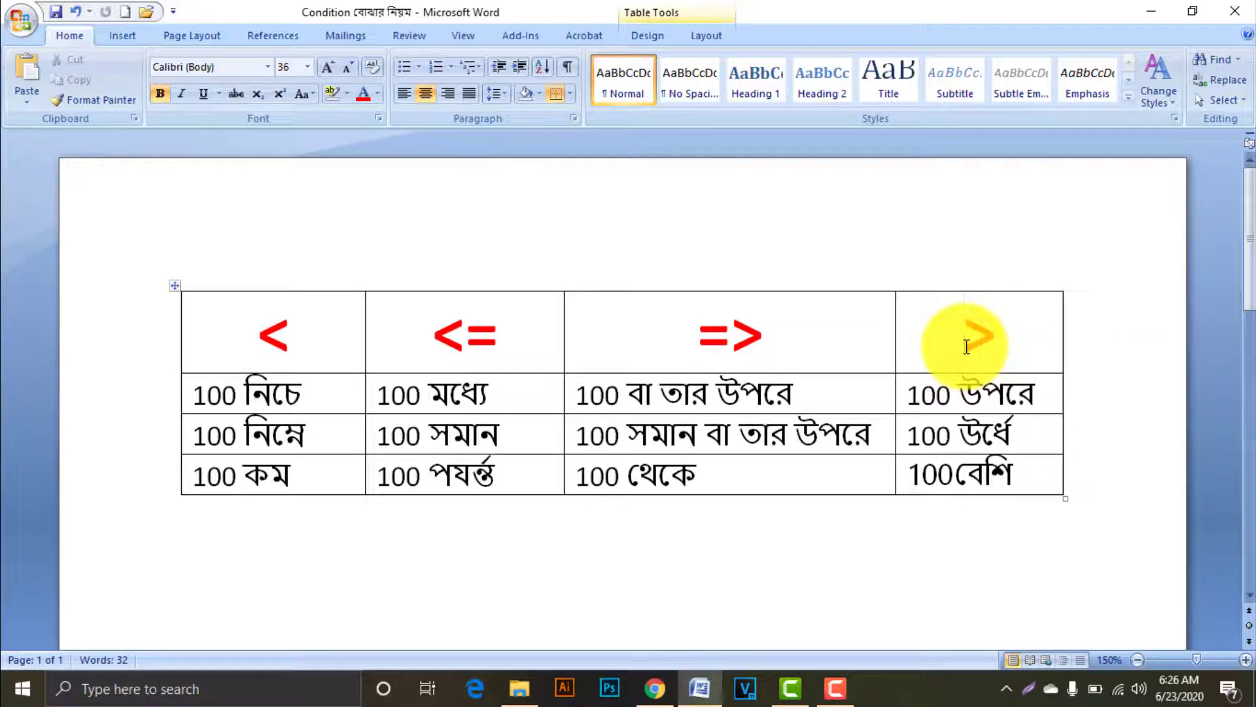
{"action": "left_click_drag", "start_coordinate": [964, 337], "coordinate": [1004, 342]}
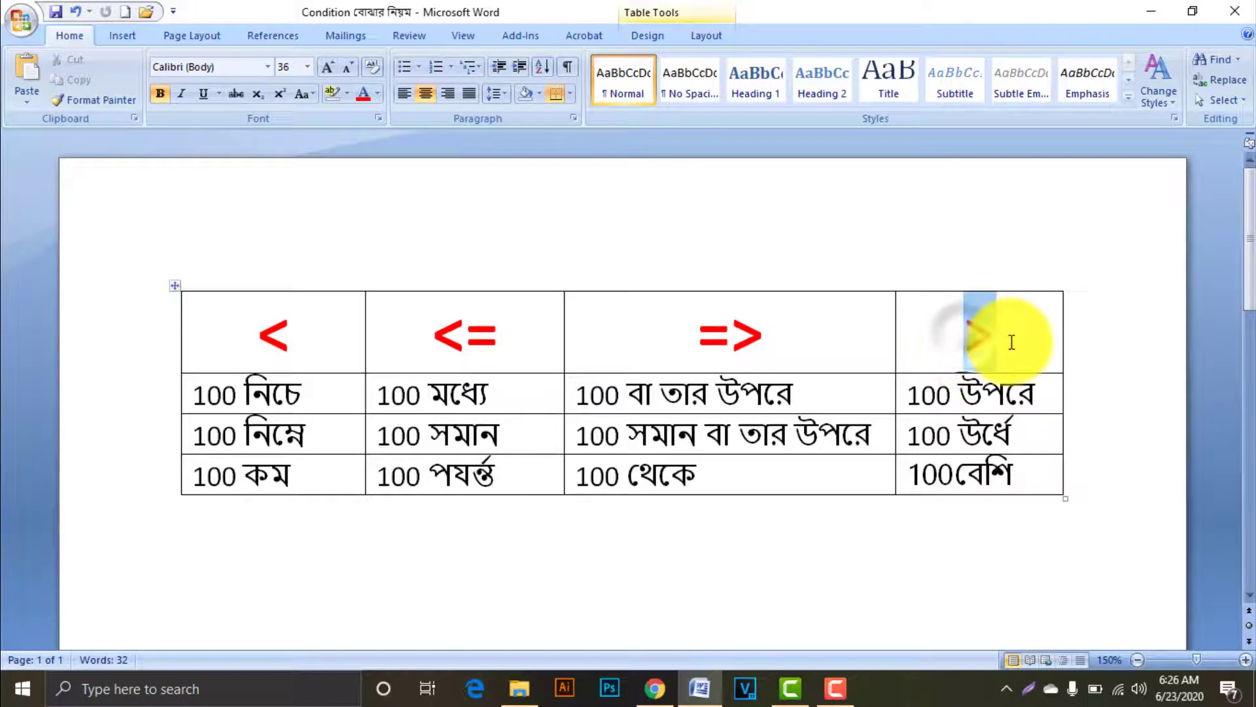
{"action": "left_click", "coordinate": [967, 372]}
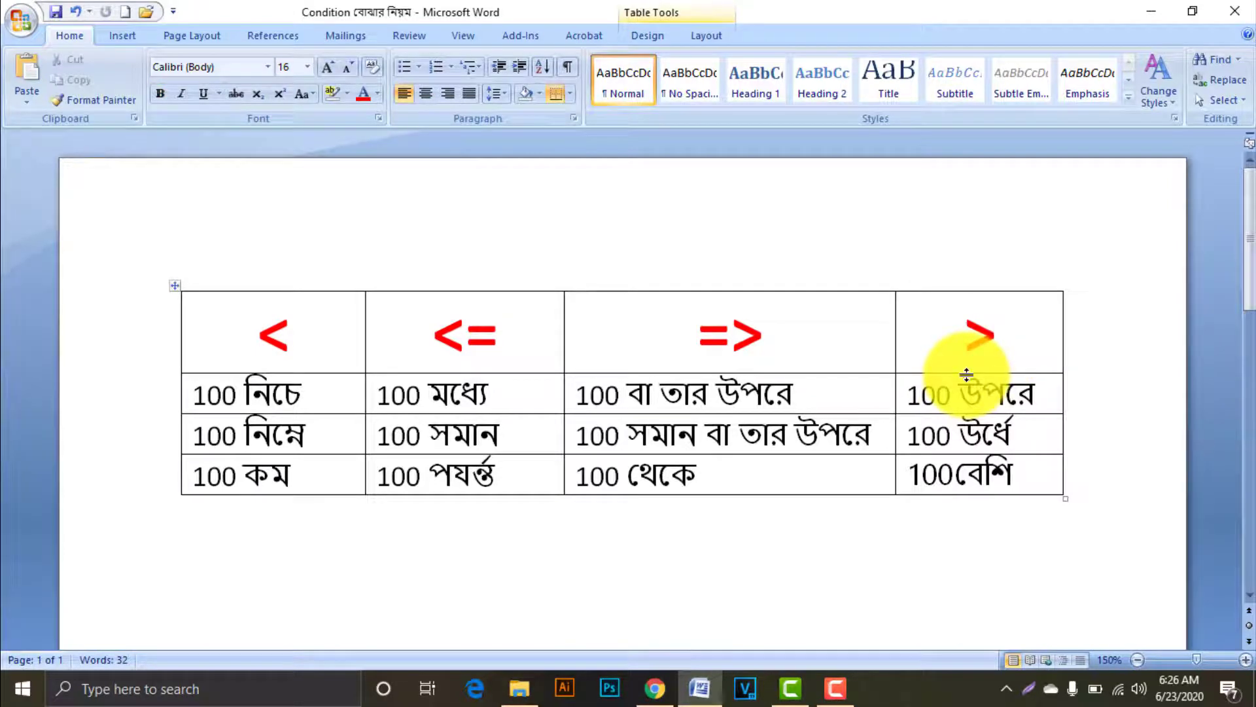
{"action": "left_click_drag", "start_coordinate": [957, 393], "coordinate": [1032, 391]}
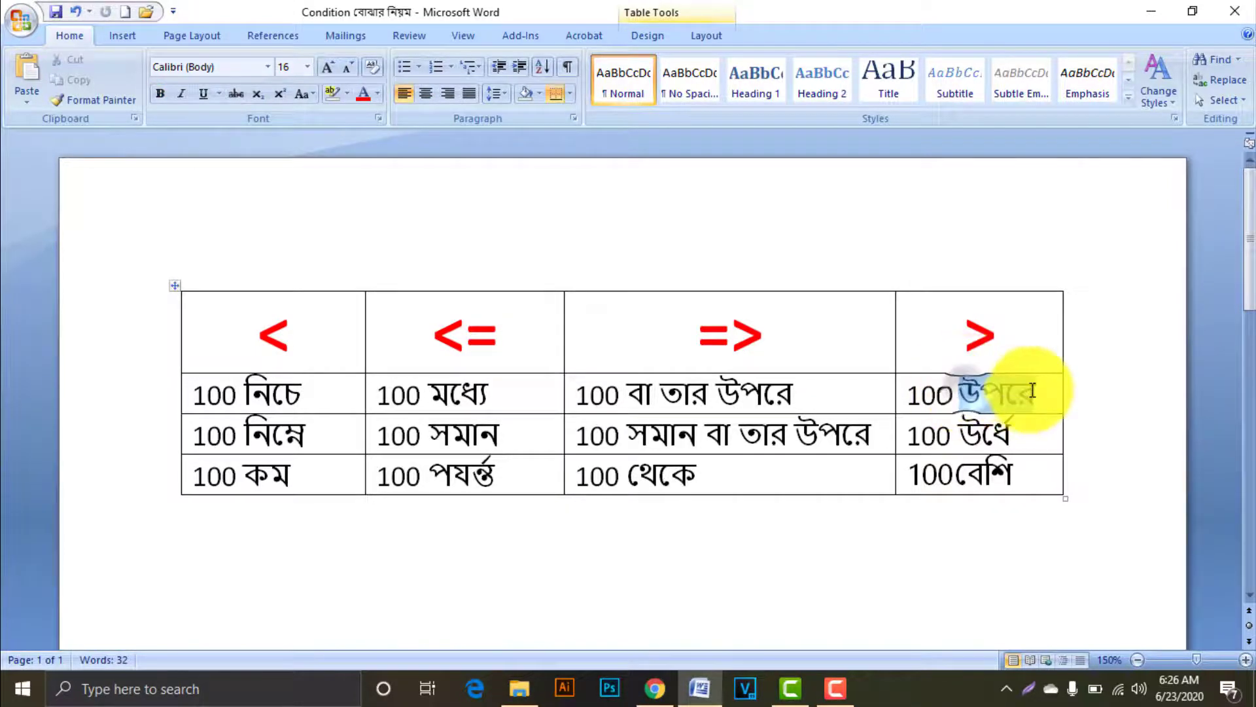
{"action": "left_click_drag", "start_coordinate": [957, 436], "coordinate": [1023, 429]}
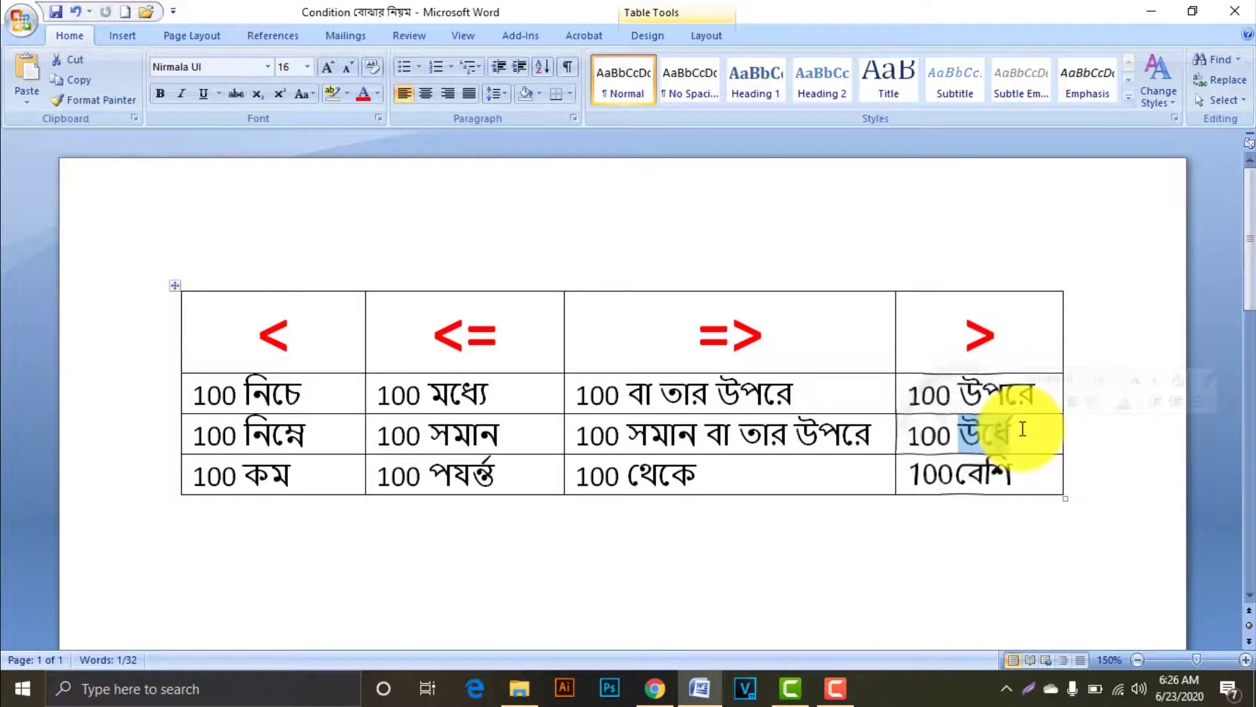
{"action": "left_click_drag", "start_coordinate": [955, 474], "coordinate": [1028, 472]}
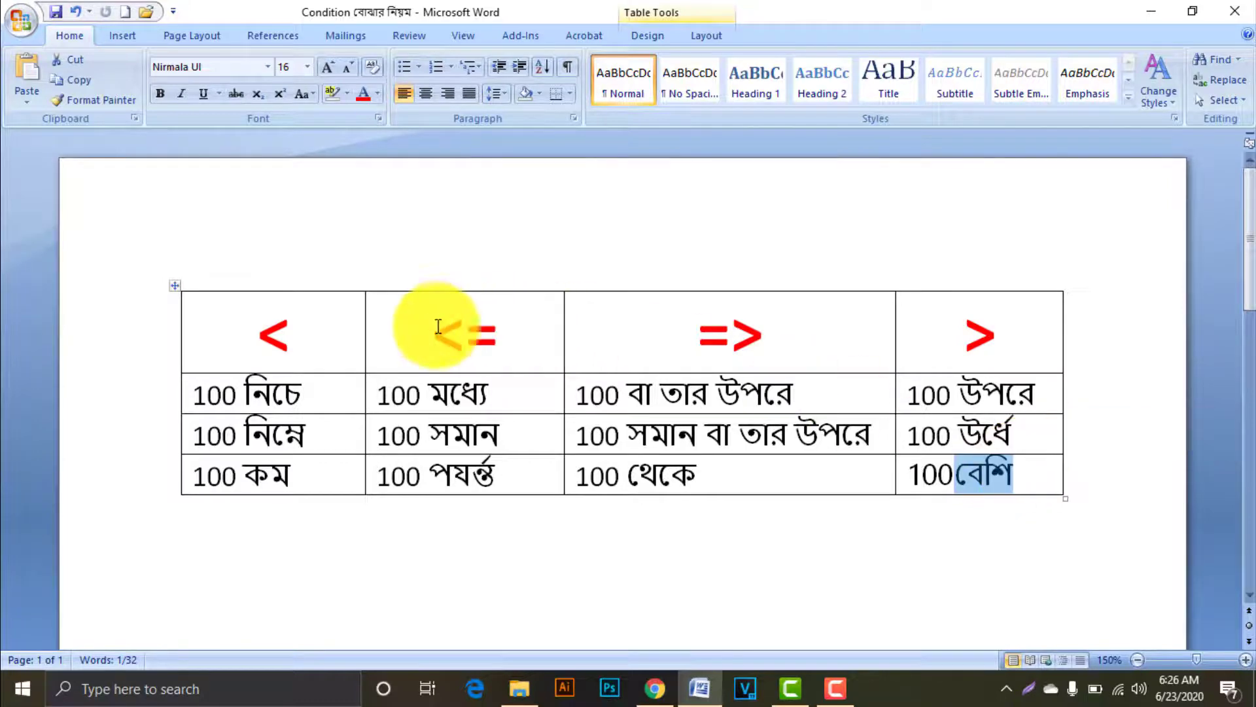
{"action": "left_click", "coordinate": [258, 333]}
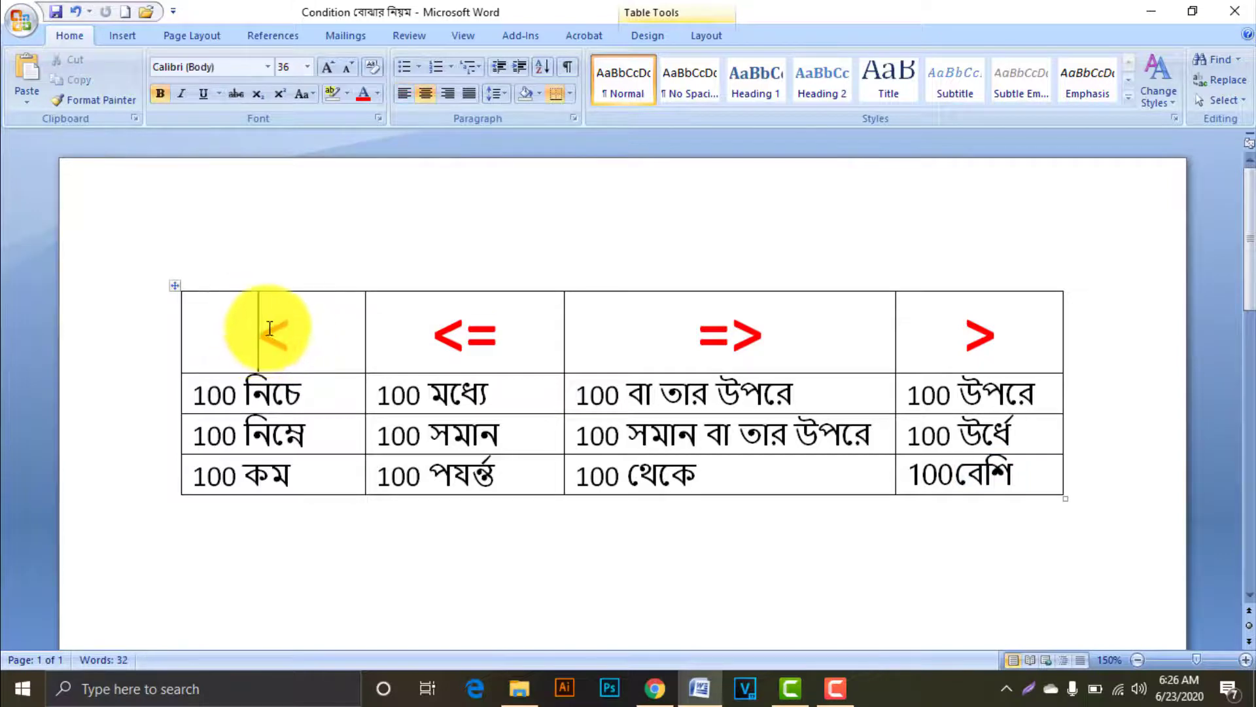
{"action": "left_click_drag", "start_coordinate": [259, 335], "coordinate": [284, 339]}
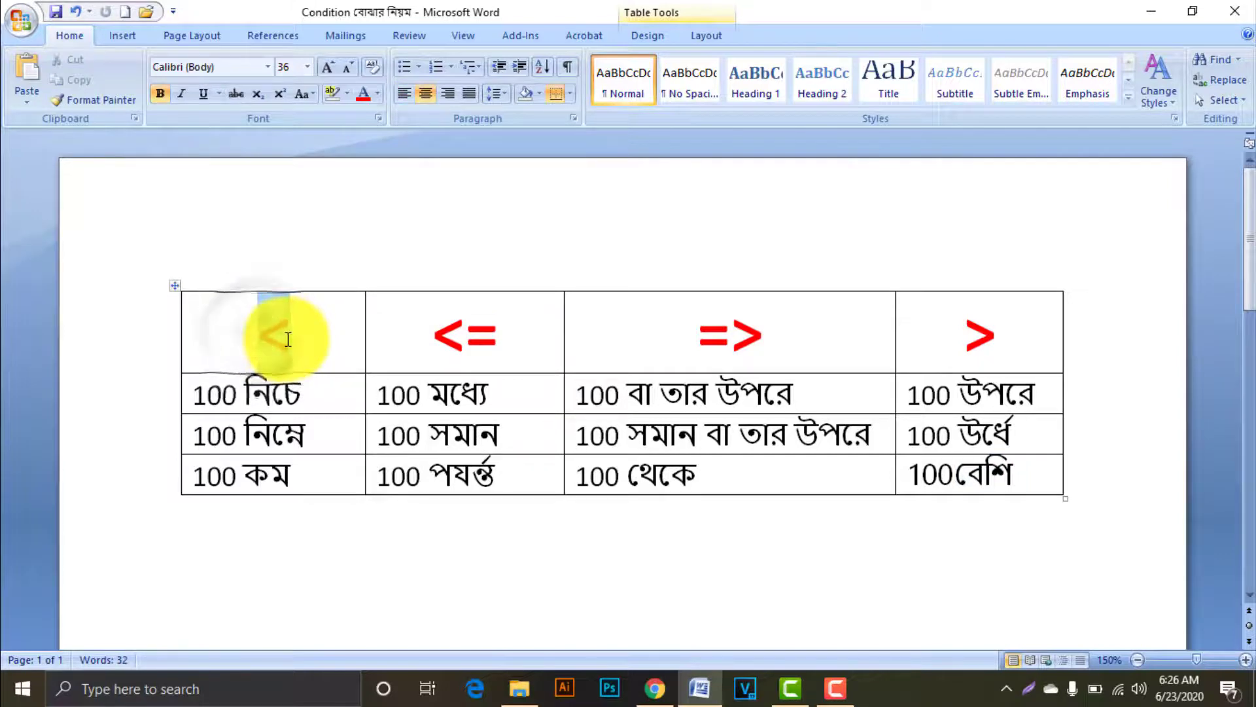
{"action": "left_click_drag", "start_coordinate": [964, 334], "coordinate": [994, 334]}
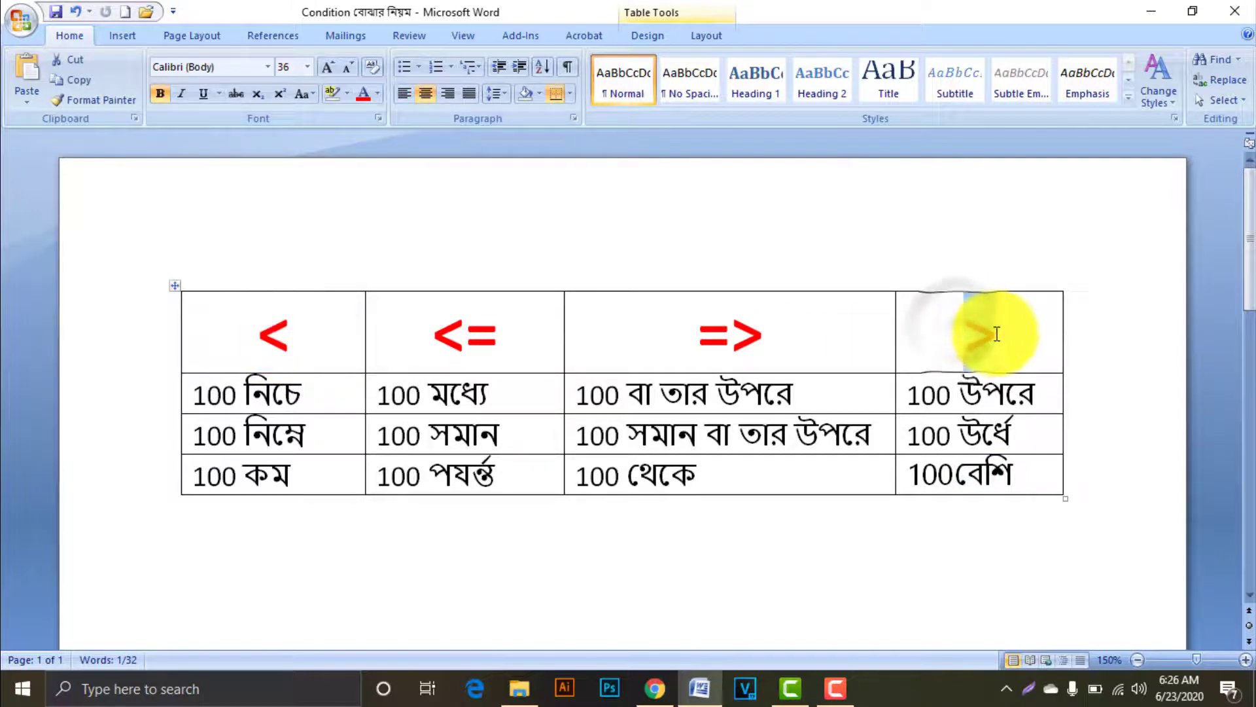
{"action": "double_click", "coordinate": [995, 335]}
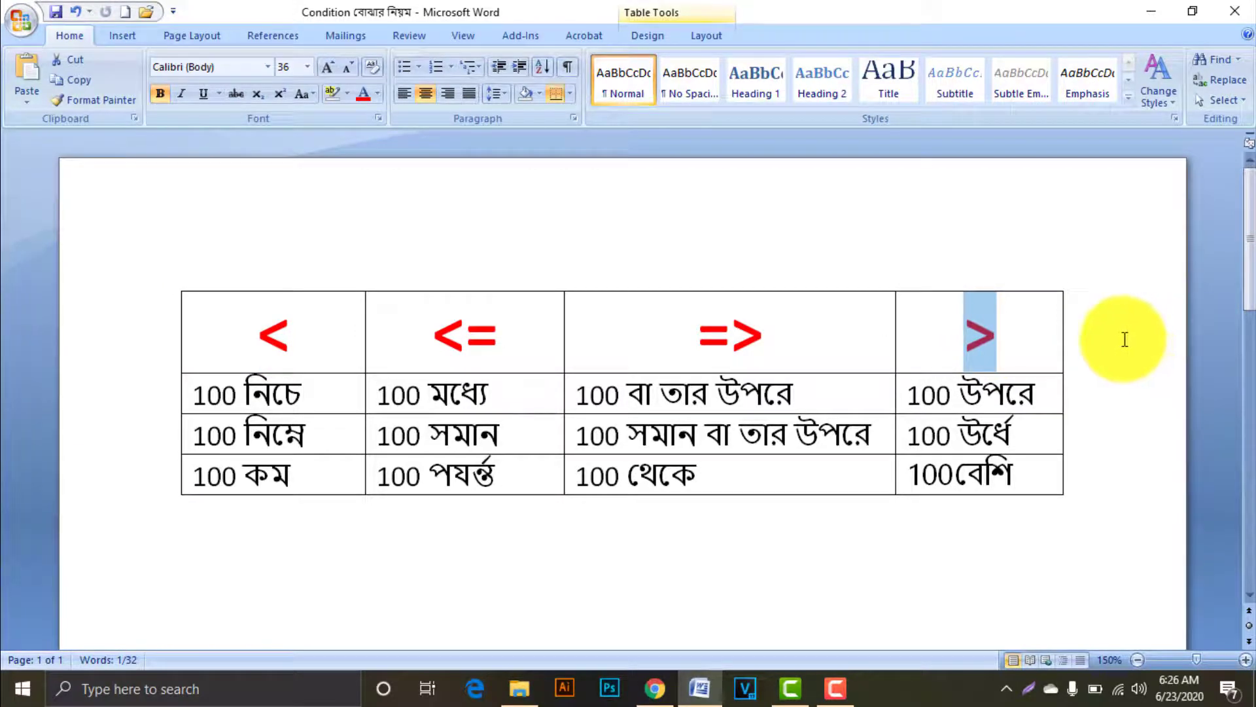
{"action": "left_click_drag", "start_coordinate": [259, 336], "coordinate": [299, 335]}
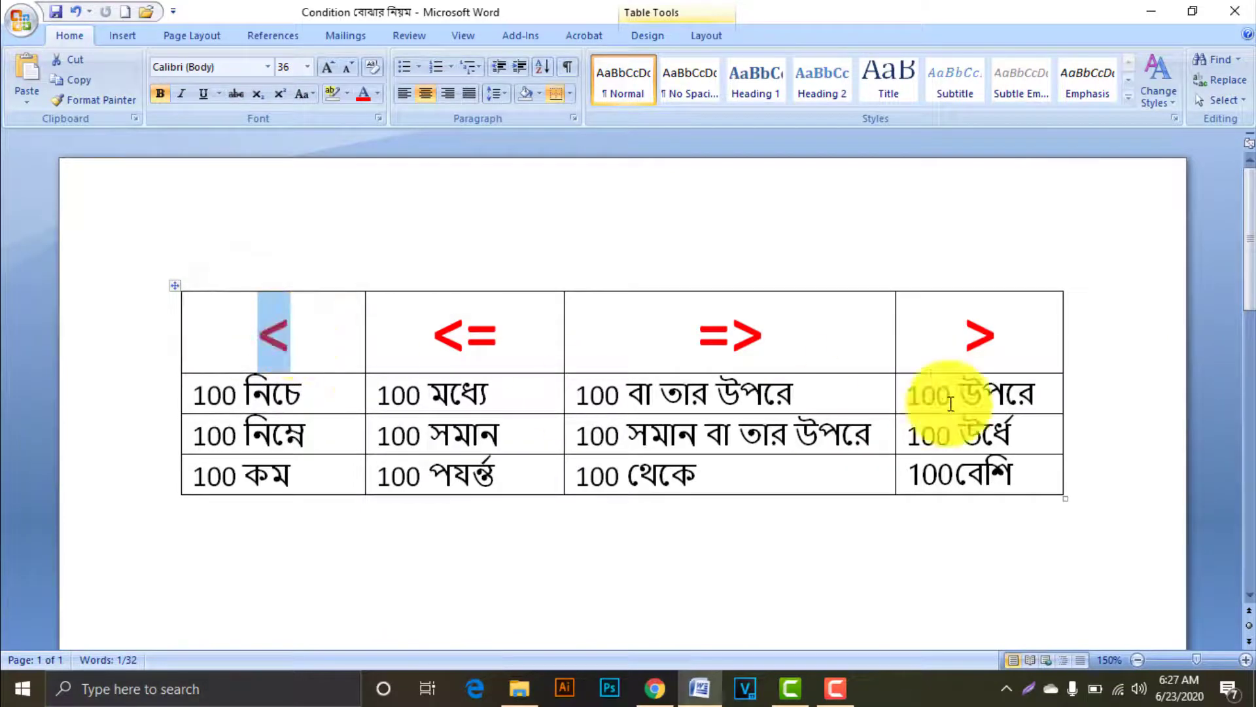
{"action": "left_click_drag", "start_coordinate": [965, 338], "coordinate": [1078, 337]}
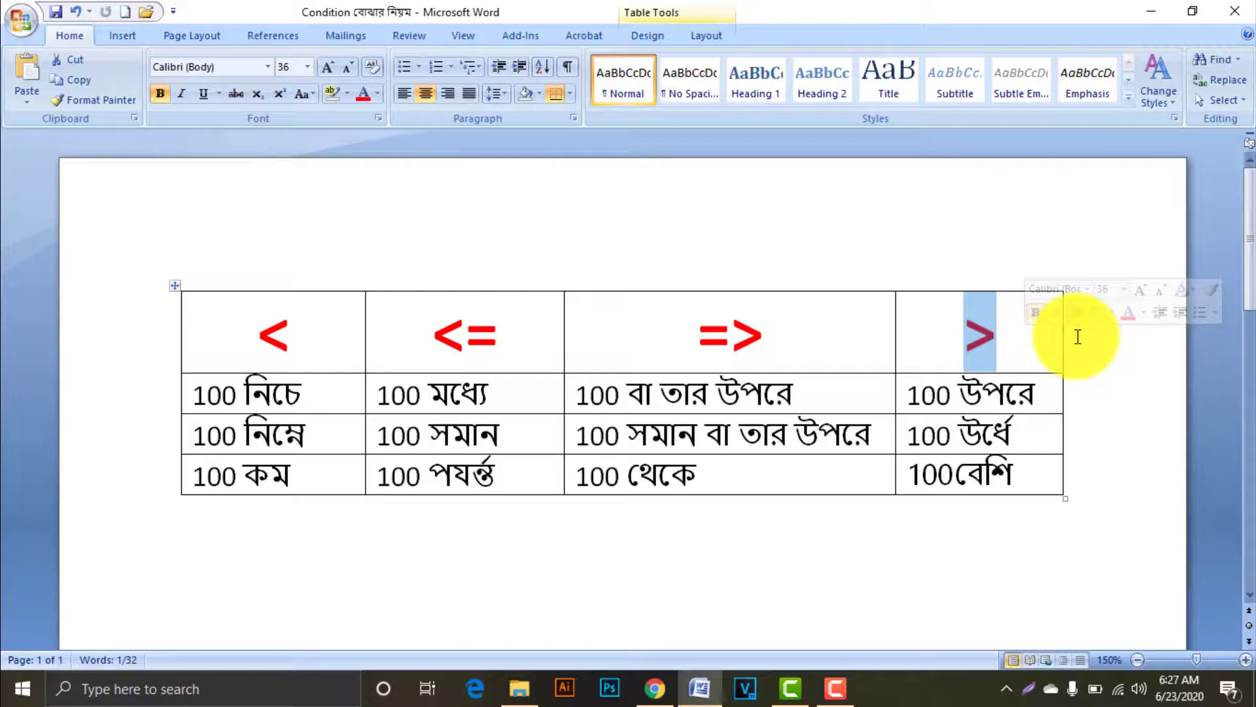
- Switch to Chrome and show the Bright Future It Park Facebook page
{"action": "left_click", "coordinate": [655, 697]}
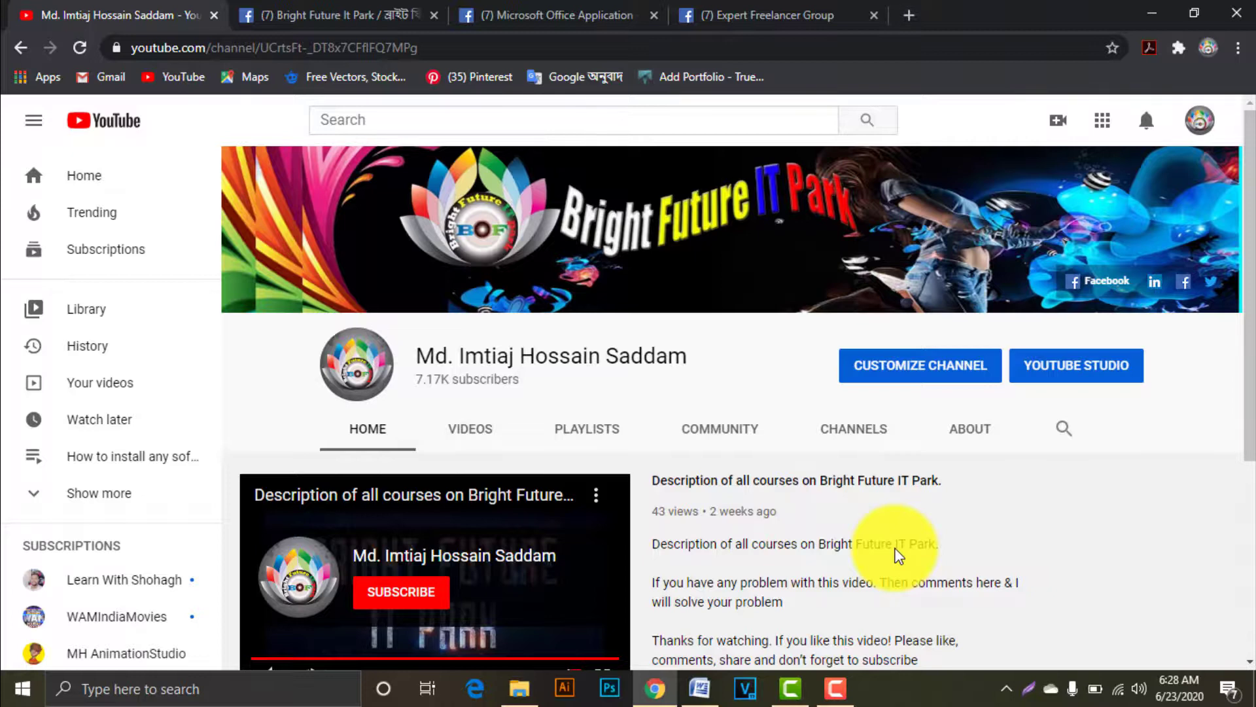
{"action": "left_click", "coordinate": [324, 13]}
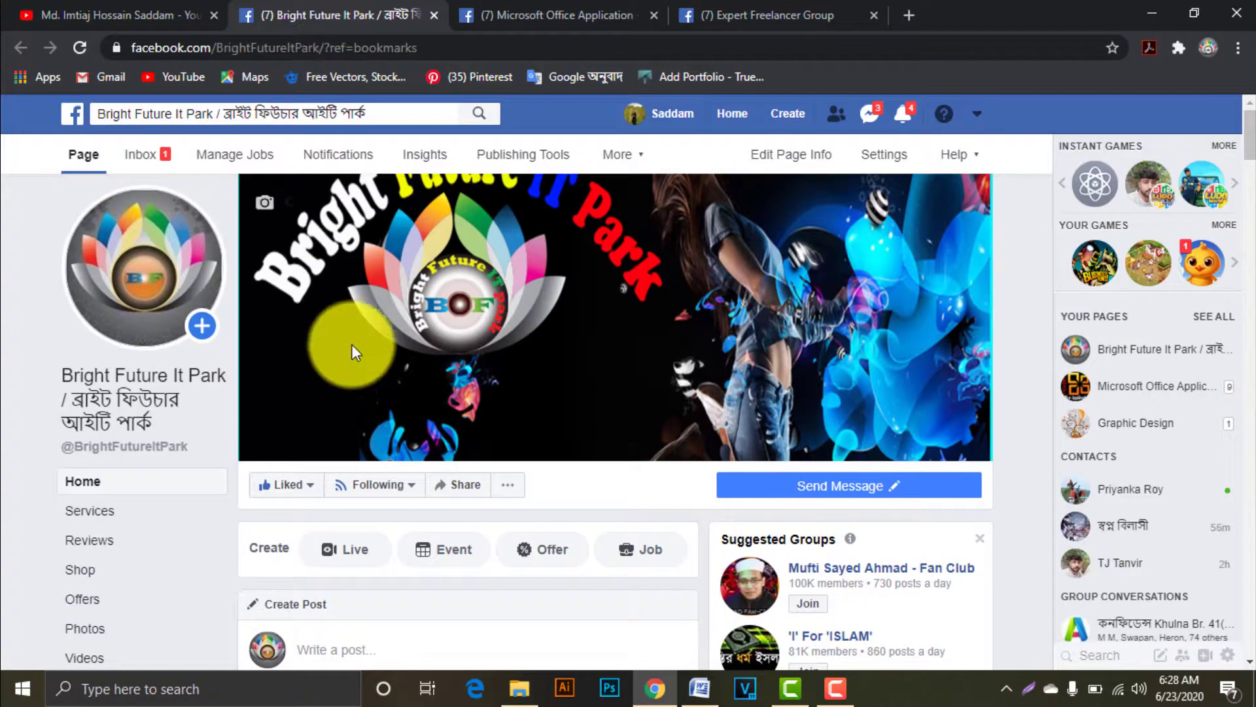
{"action": "mouse_move", "coordinate": [615, 317]}
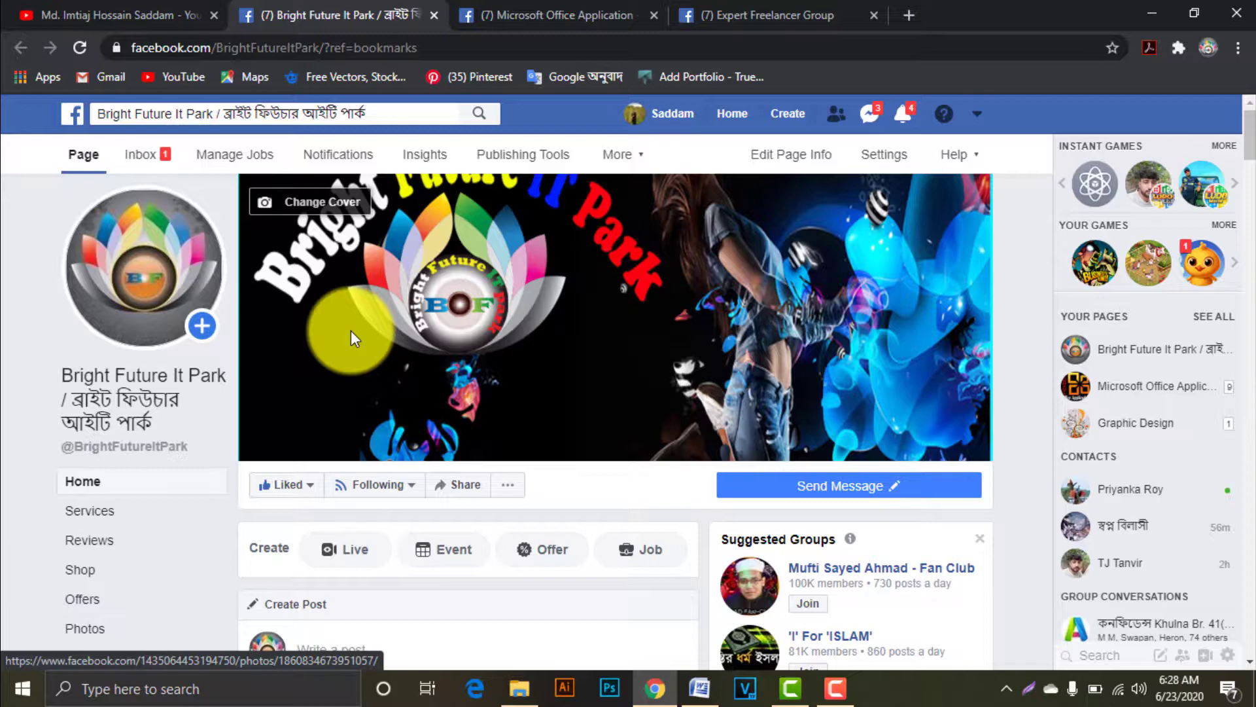
- Open the Microsoft Office Application page, then the Expert Freelancer Group page
{"action": "left_click", "coordinate": [518, 13]}
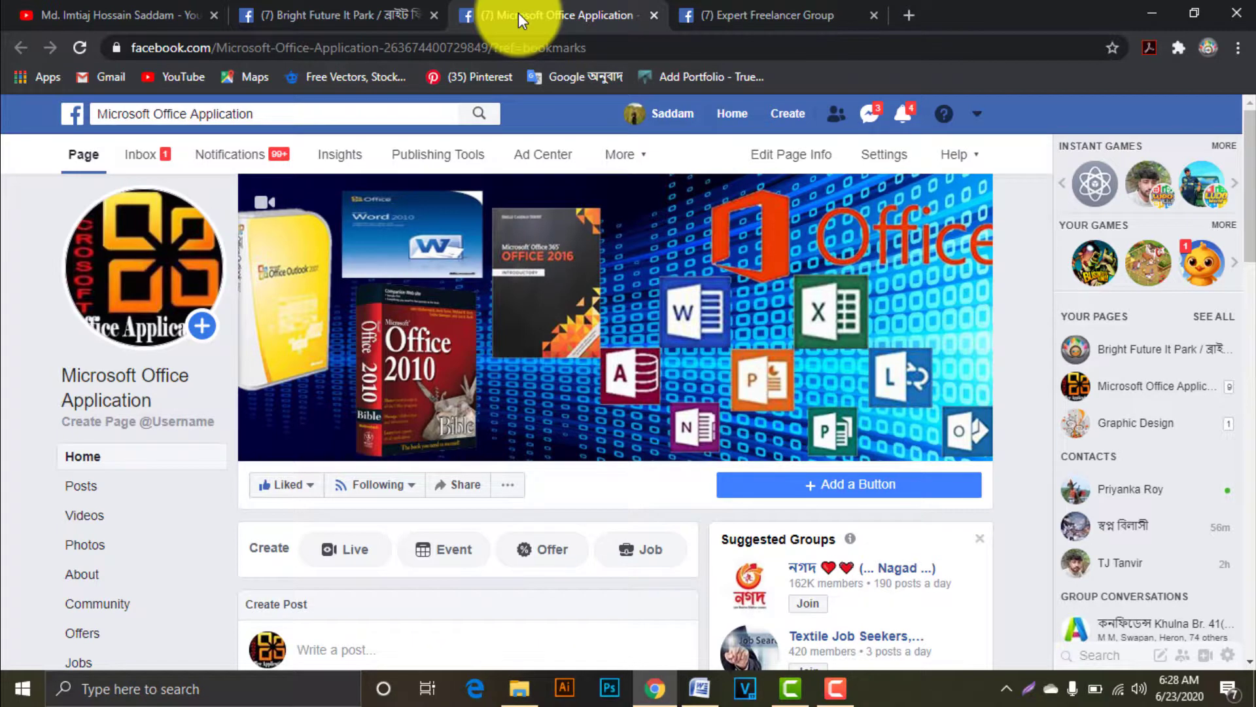
{"action": "left_click", "coordinate": [738, 14]}
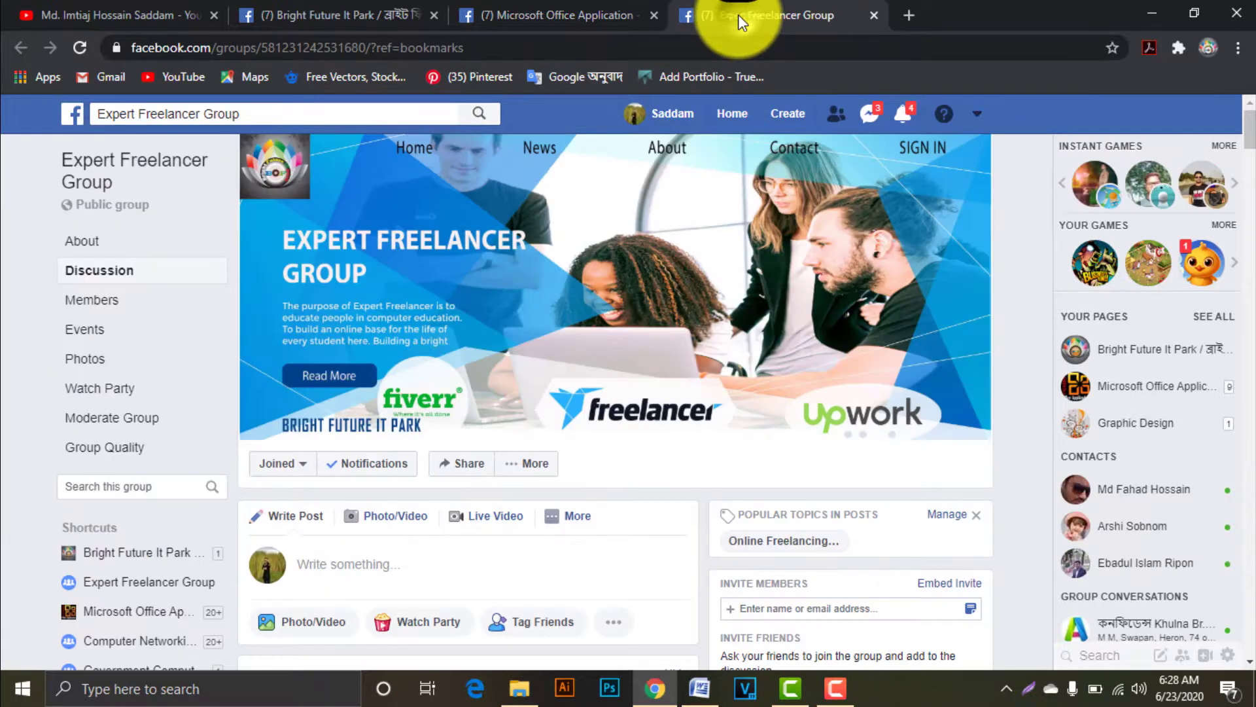